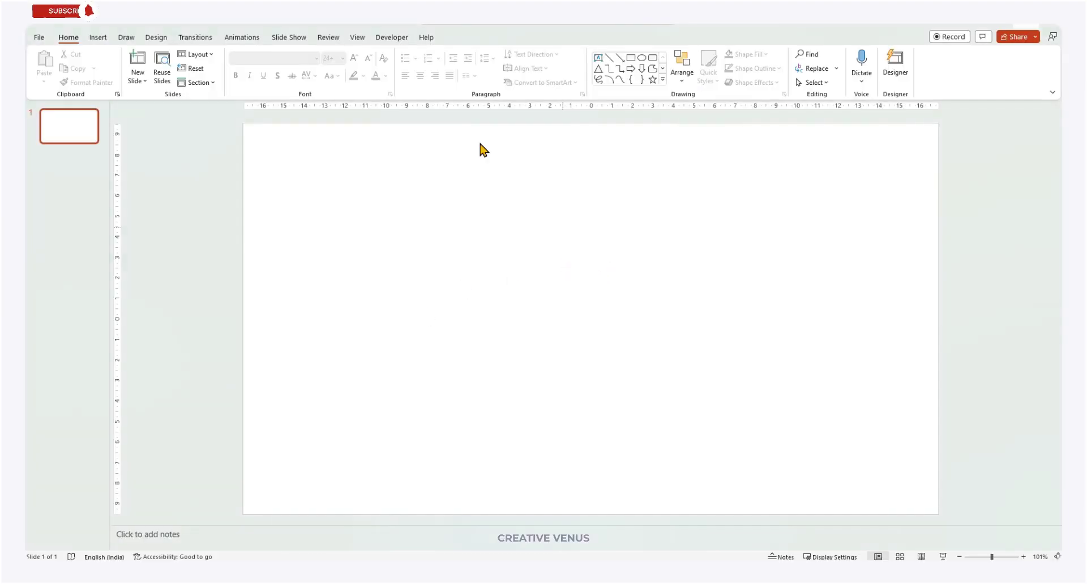
- Draw a vertical rectangle about 16.56 cm tall and 0.9 cm wide along the slide's left edge, without an outline
click(98, 37)
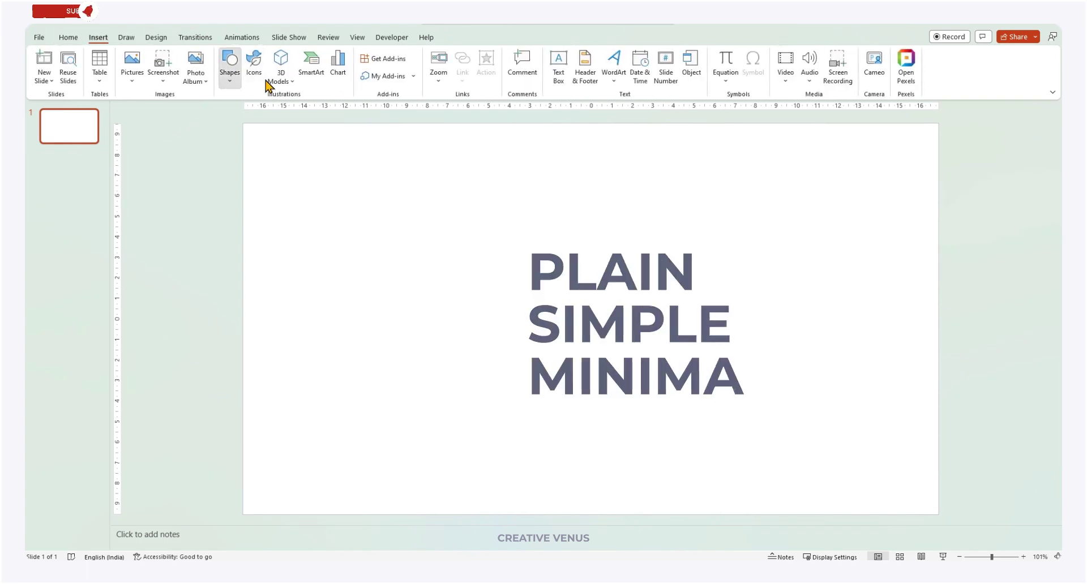
click(230, 65)
click(257, 110)
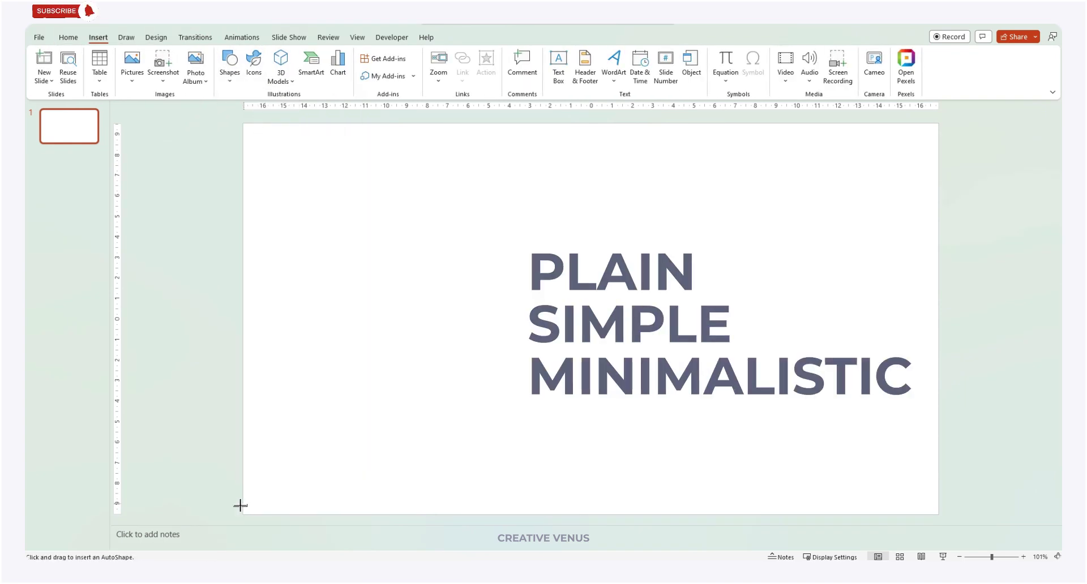
drag(243, 515, 261, 173)
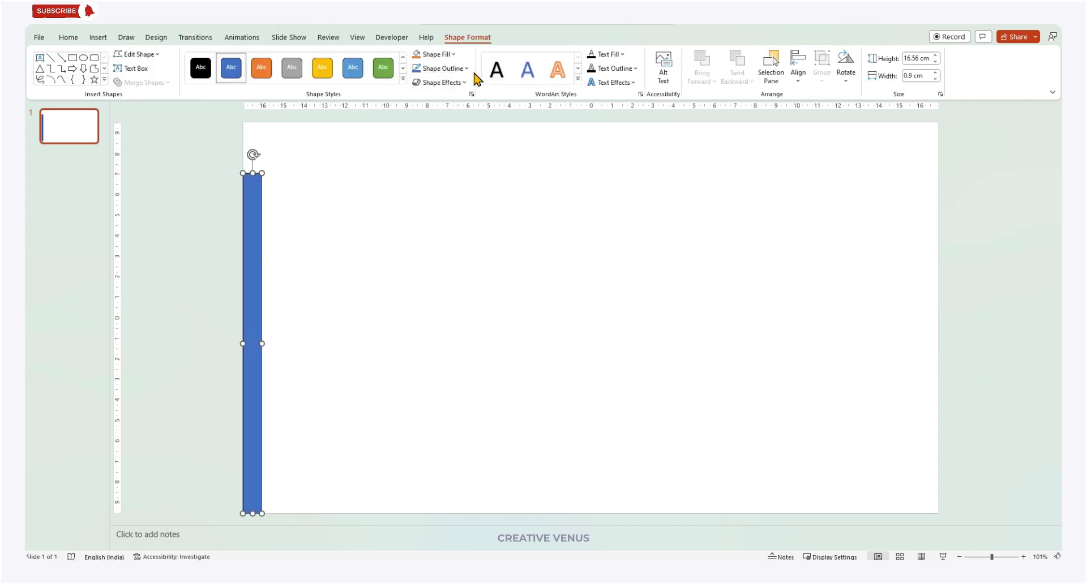
click(453, 68)
click(441, 190)
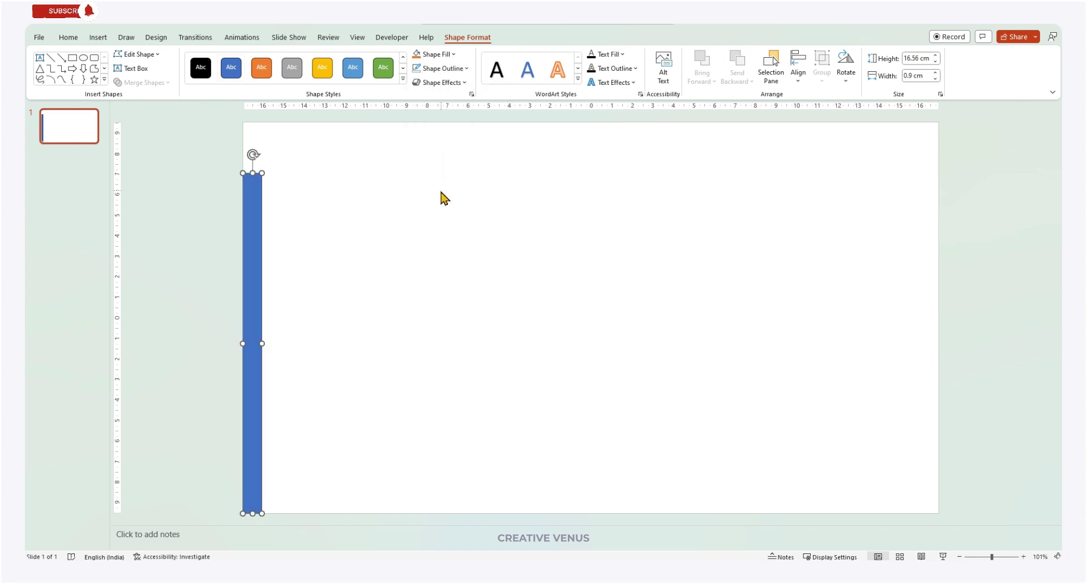
click(400, 317)
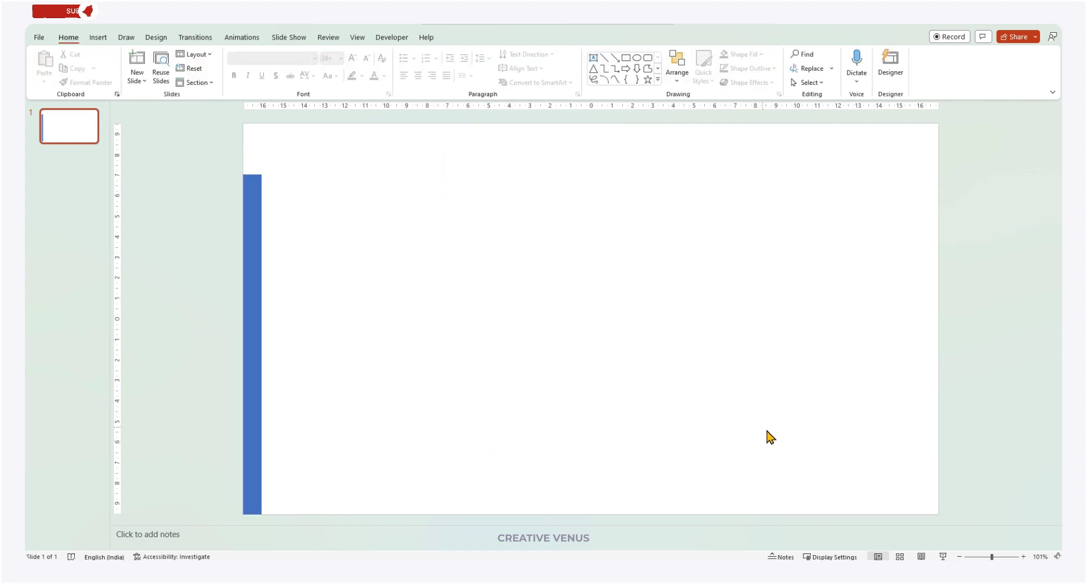
- Copy the blue bar to the slide's right edge and resize it into a wide block about 9.76 cm tall in the top-right corner
drag(255, 284, 939, 343)
drag(808, 515, 808, 376)
drag(808, 173, 801, 122)
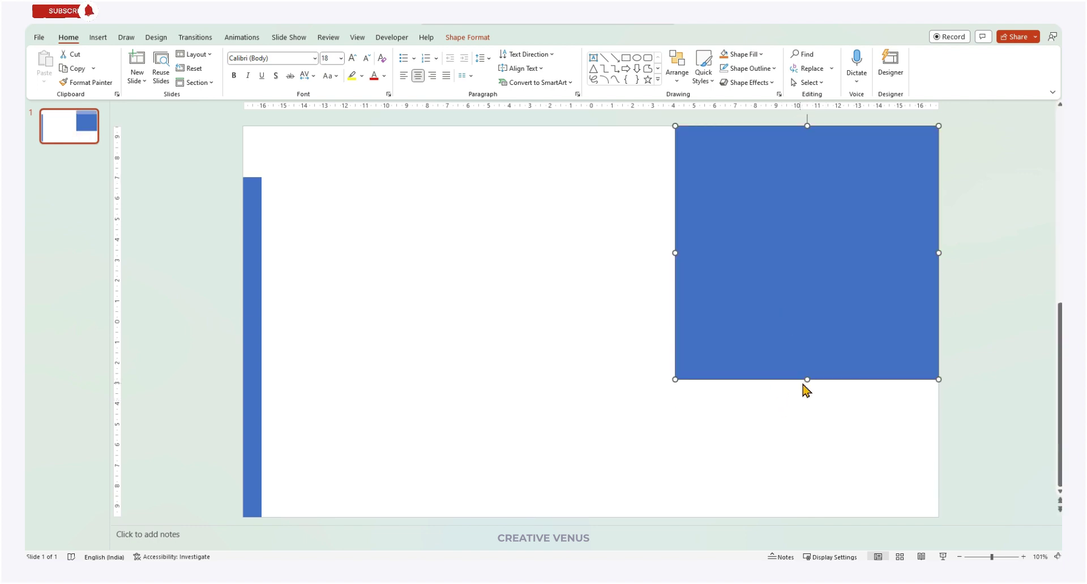
drag(808, 379, 802, 326)
click(974, 390)
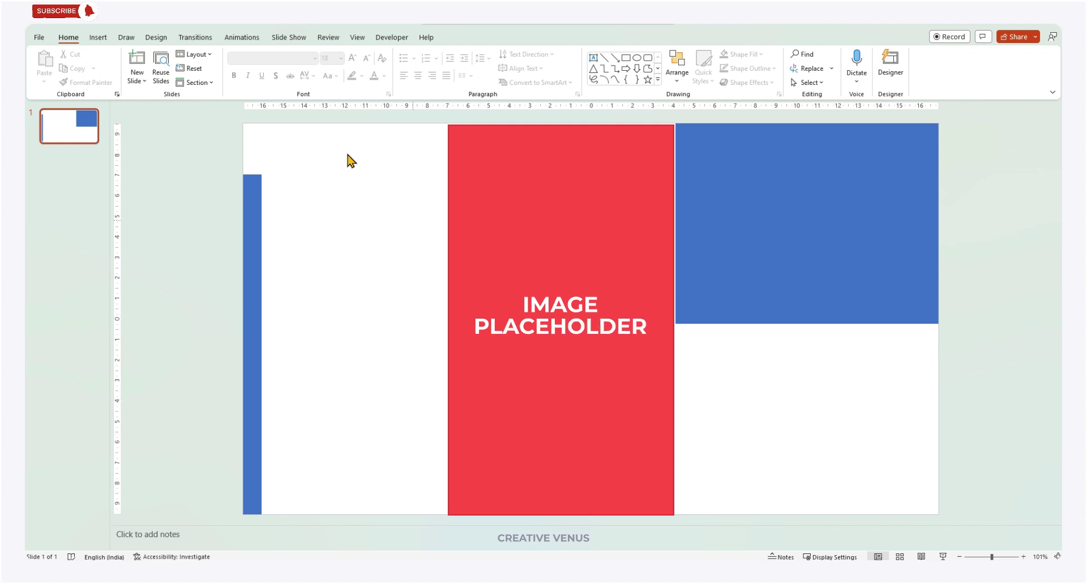
- Insert the baby-feet picture at full slide height and shift it towards the slide's left side
click(98, 39)
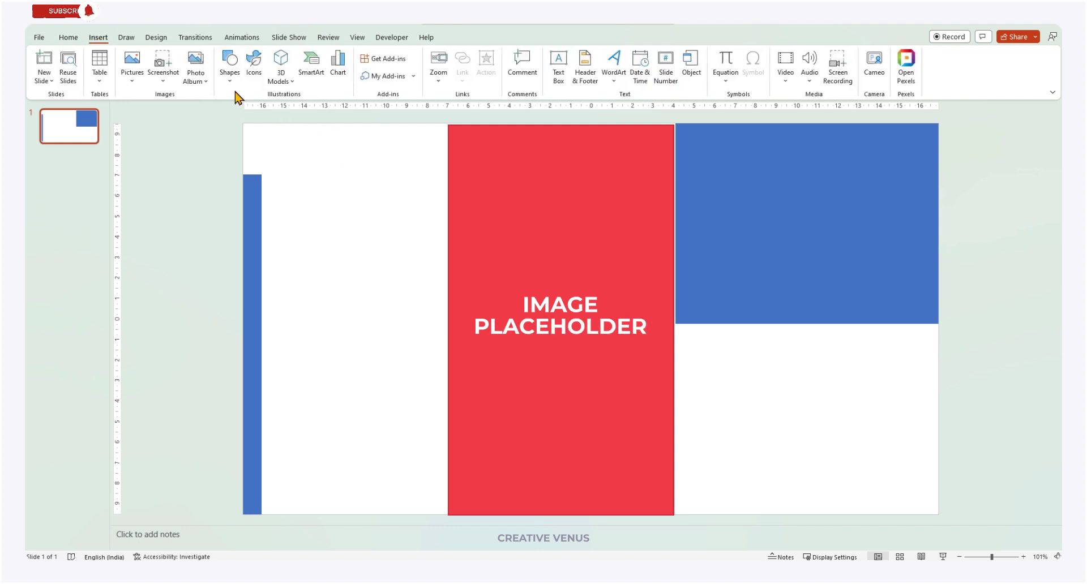
click(139, 84)
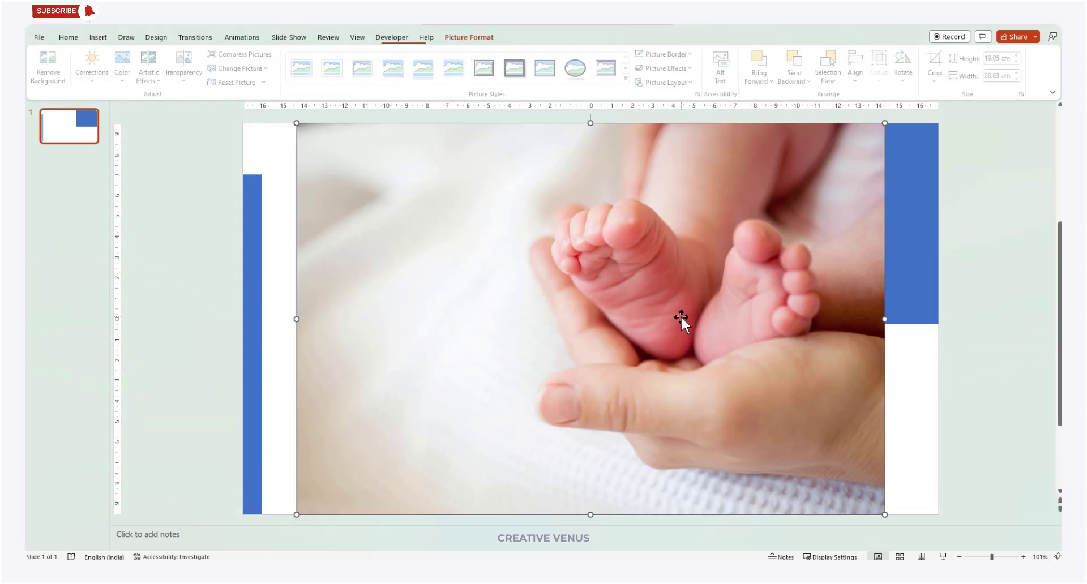
drag(750, 351, 631, 346)
- Crop both sides of the baby-feet picture to a portrait format that ends near the fingers and toes
click(938, 66)
drag(173, 319, 407, 323)
drag(763, 323, 703, 324)
click(1016, 407)
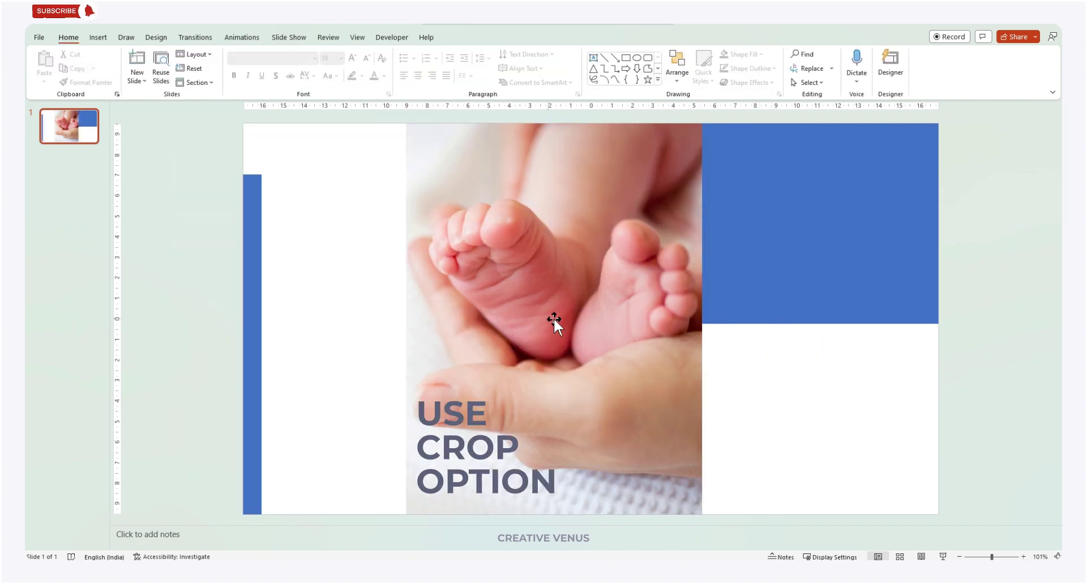
- Move the cropped picture to the right and narrow the blue block to about 8.33 cm wide so it starts at the picture's edge
drag(555, 320, 620, 321)
click(779, 288)
drag(673, 226, 768, 226)
- Remove the outline of the blue block in the slide's top-right corner
click(467, 37)
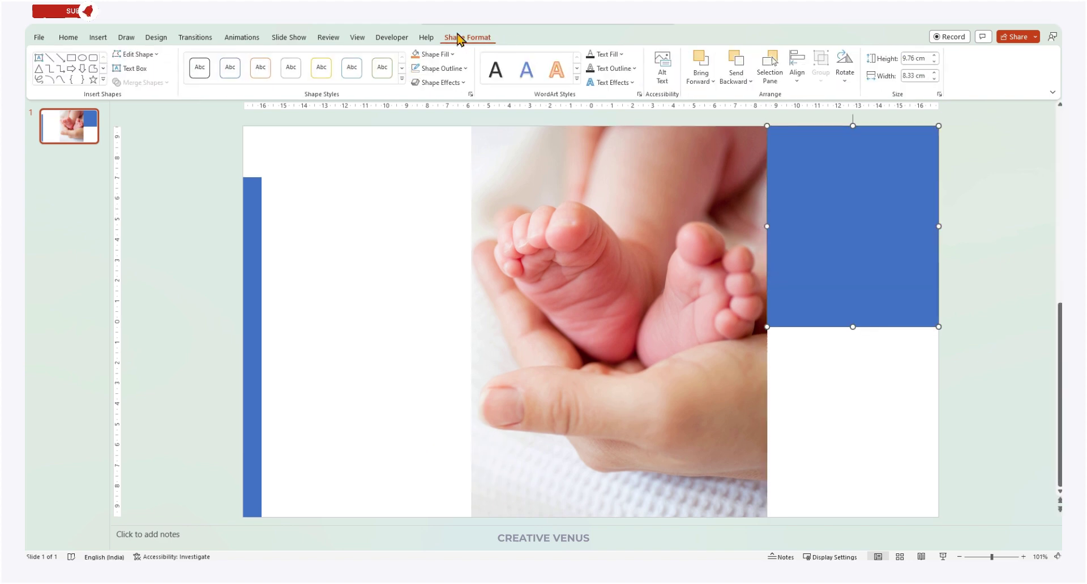
click(444, 68)
click(446, 188)
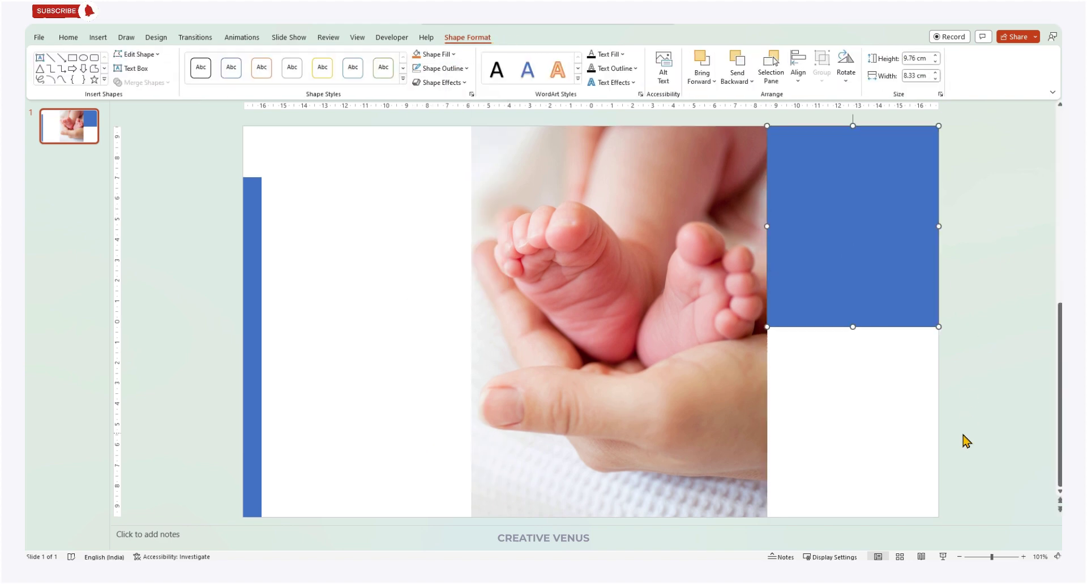
click(961, 439)
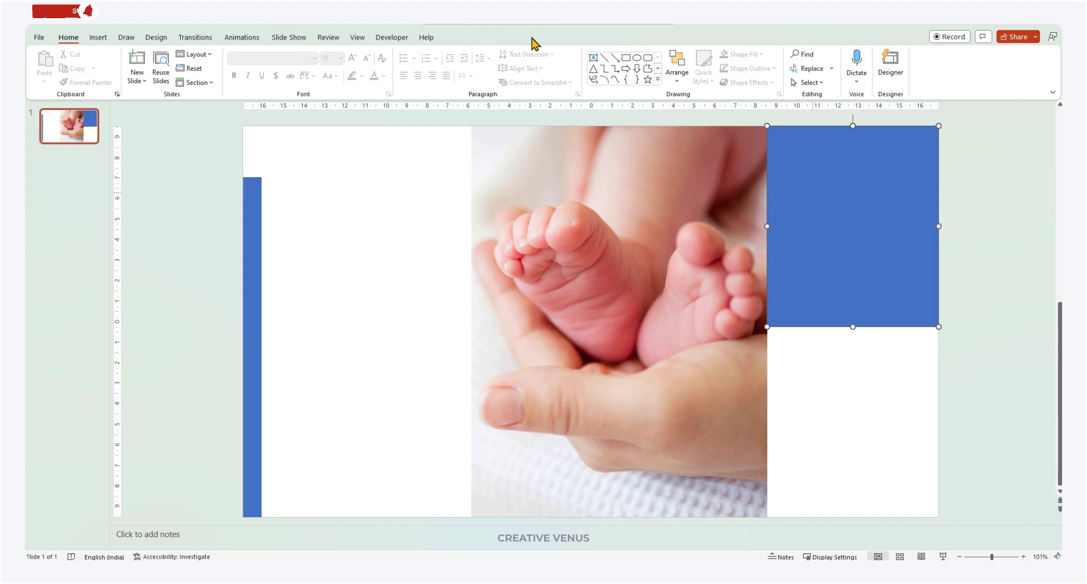
- Fill the top-right block with a solid bright green from the standard color palette
click(462, 42)
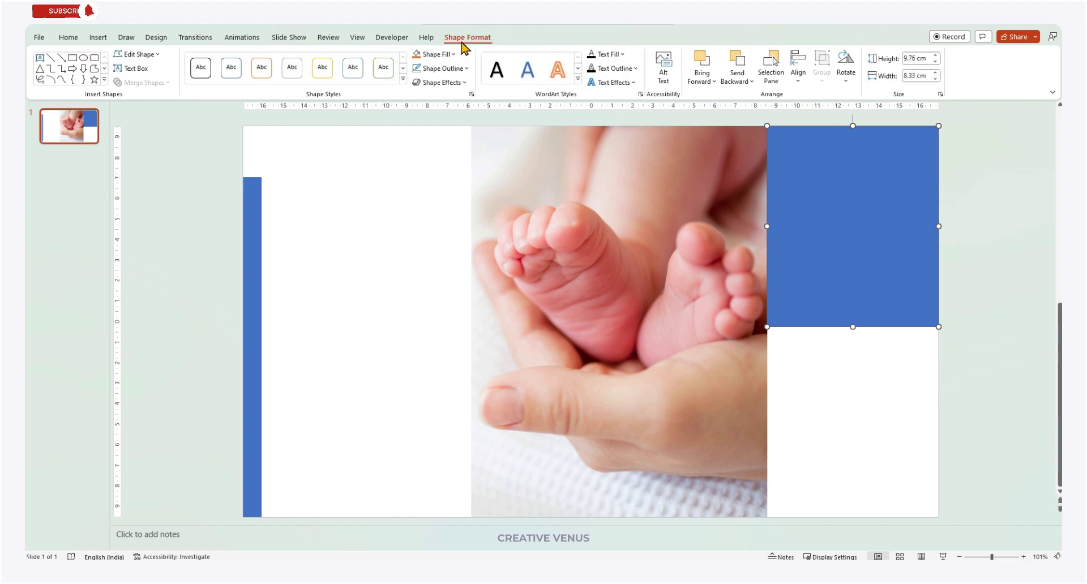
click(472, 95)
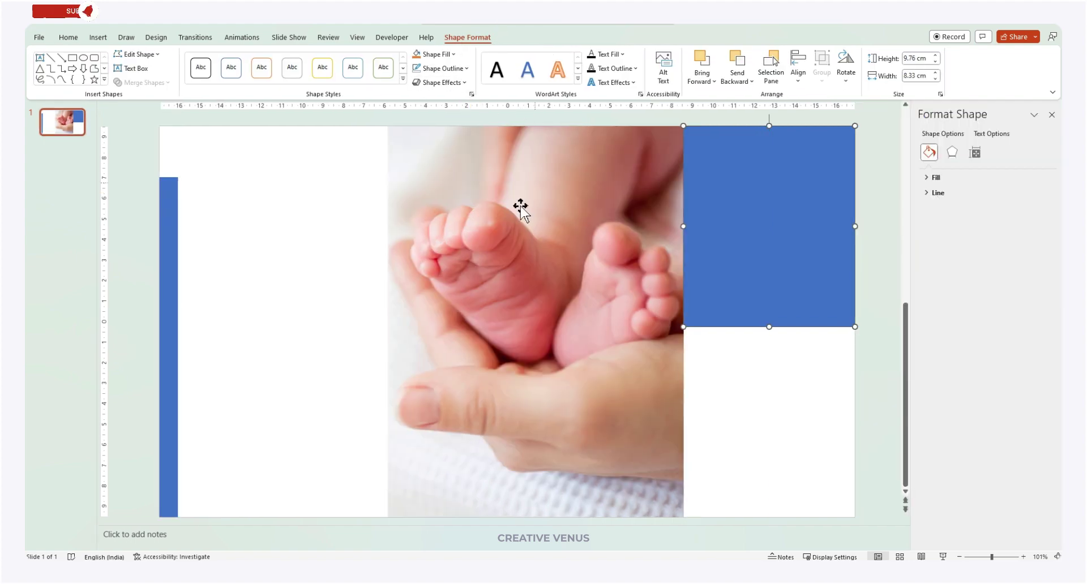
click(935, 177)
click(1035, 274)
click(1019, 396)
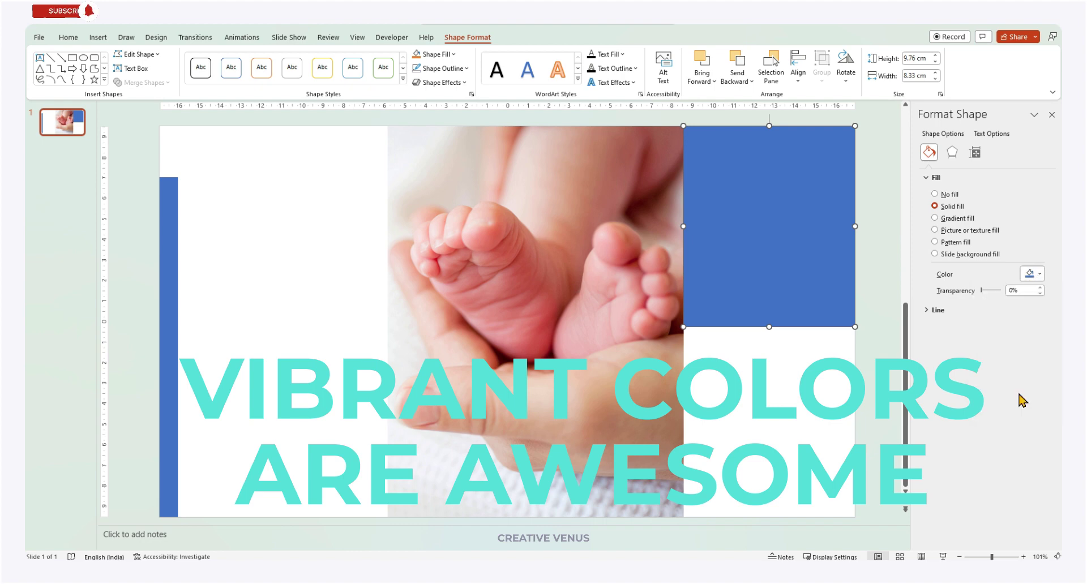
click(315, 108)
click(325, 145)
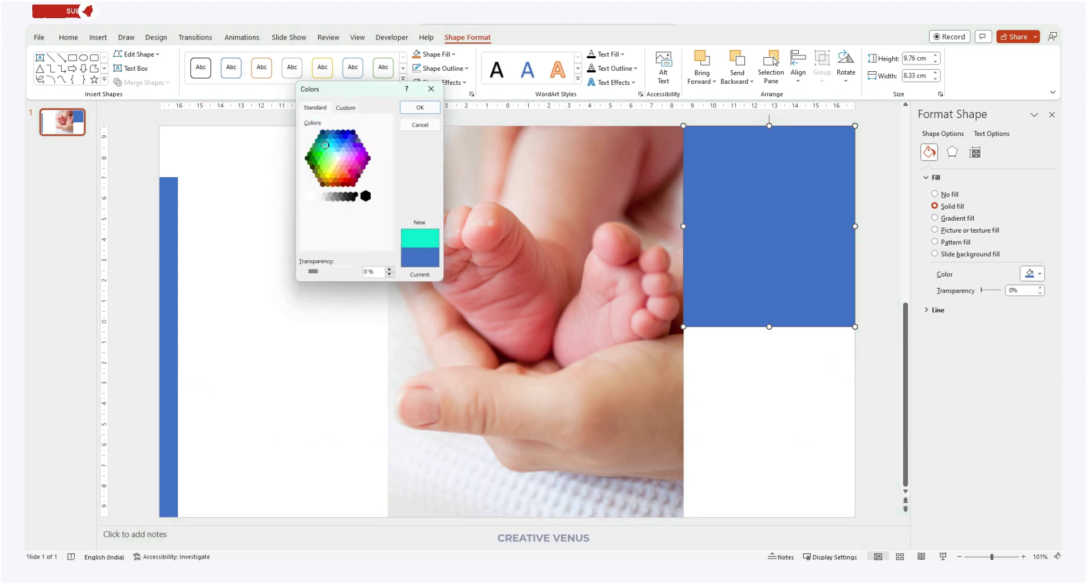
click(322, 149)
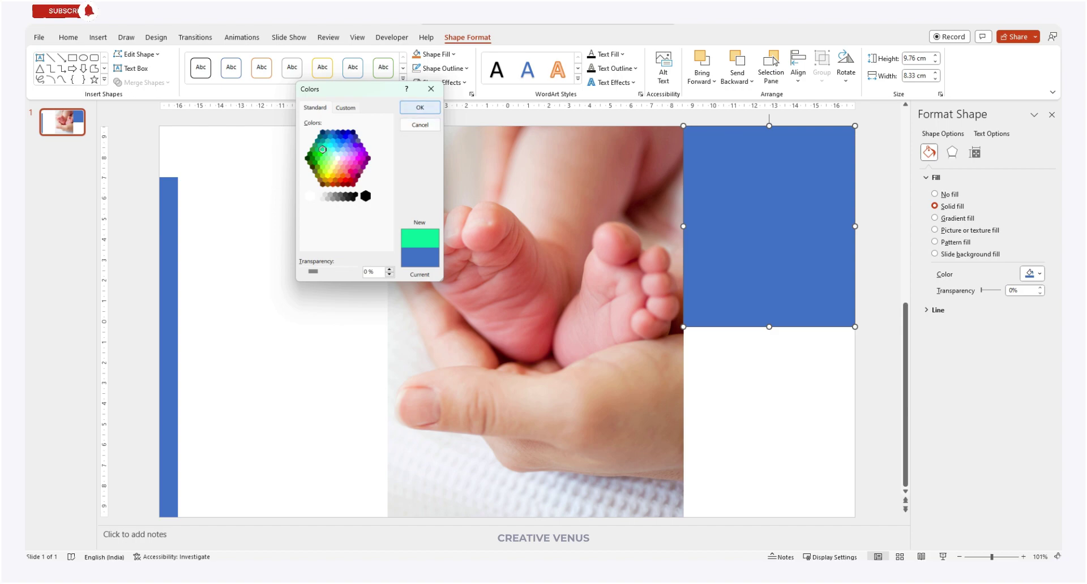
click(419, 108)
- Copy the green block's formatting onto the vertical bar at the slide's left edge with Format Painter
click(68, 38)
click(80, 82)
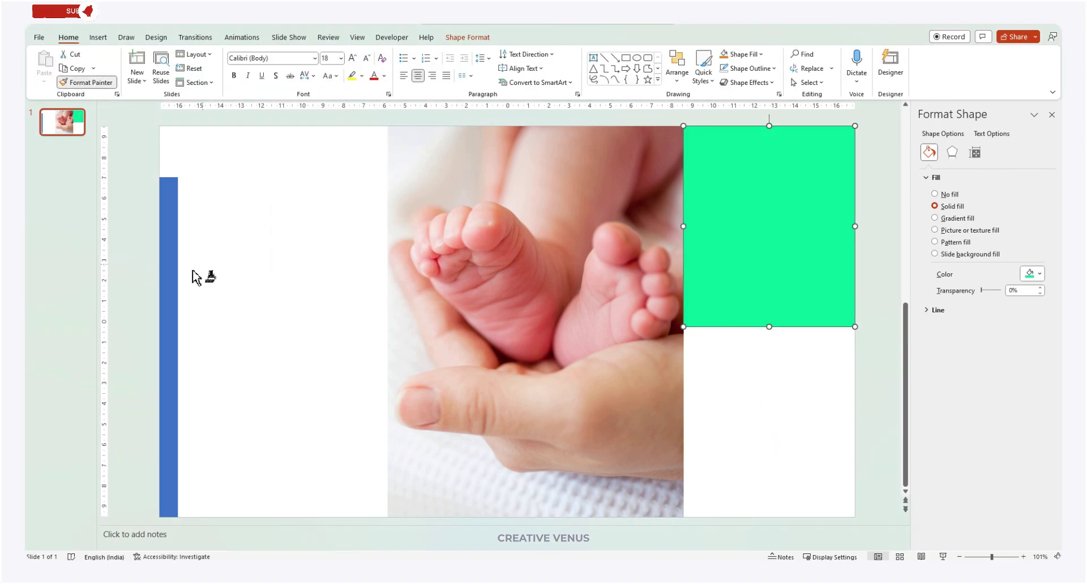
click(170, 286)
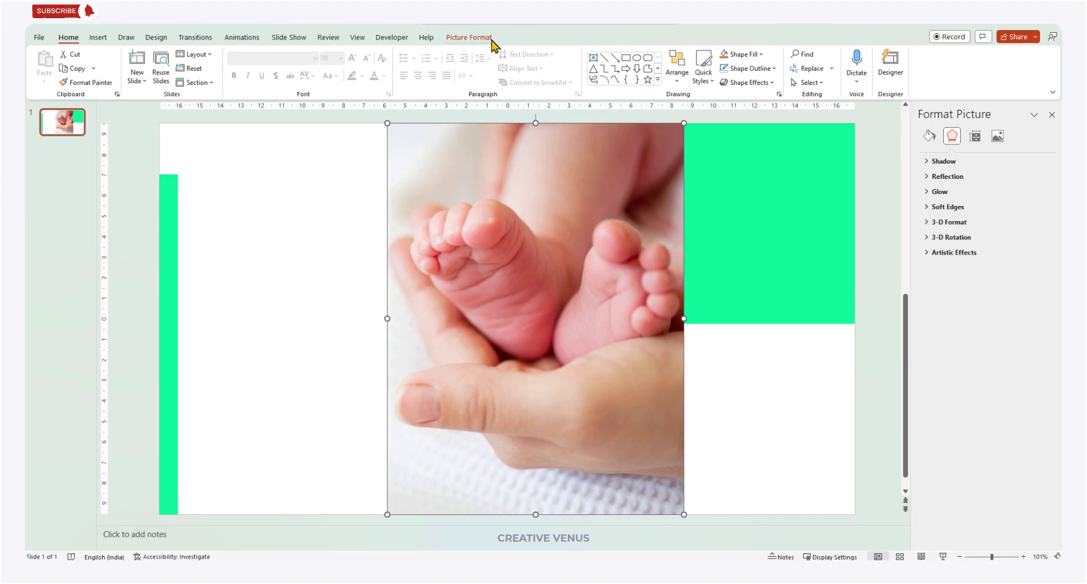
- Turn the baby-feet picture black and white by setting its color saturation to 0%
click(479, 38)
click(126, 74)
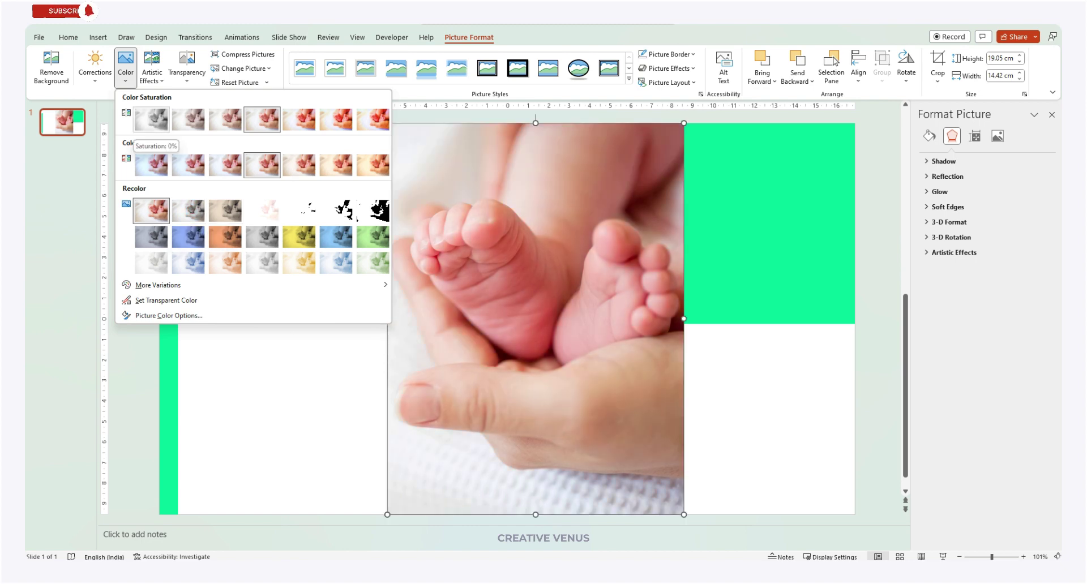
click(154, 124)
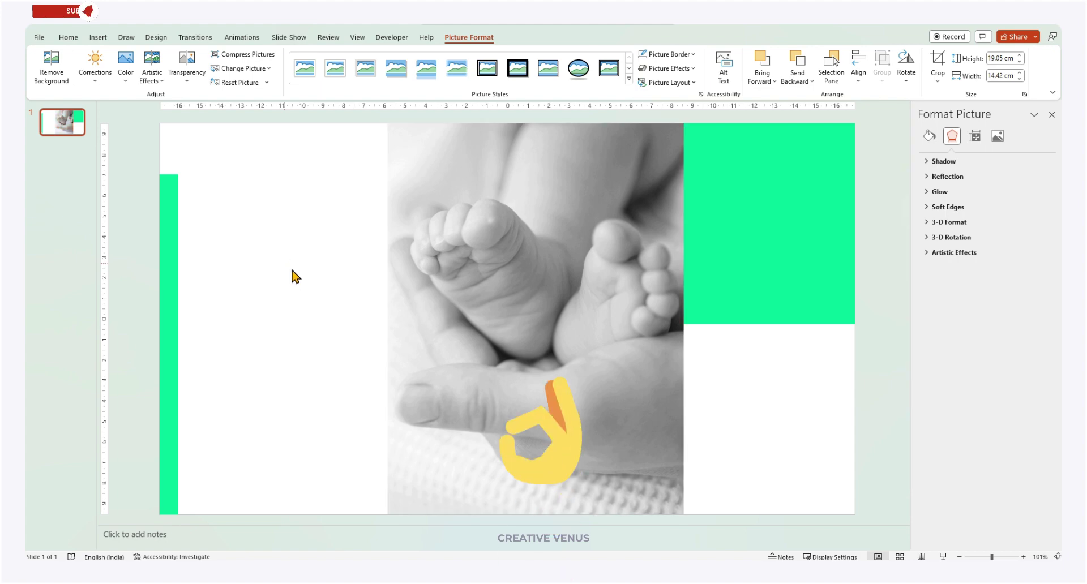
click(445, 301)
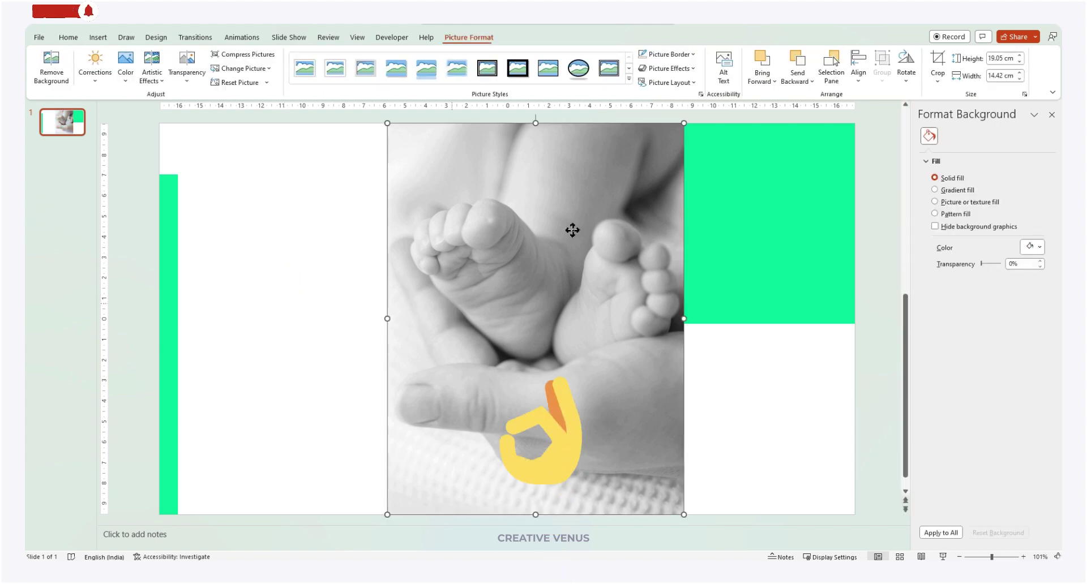
click(370, 308)
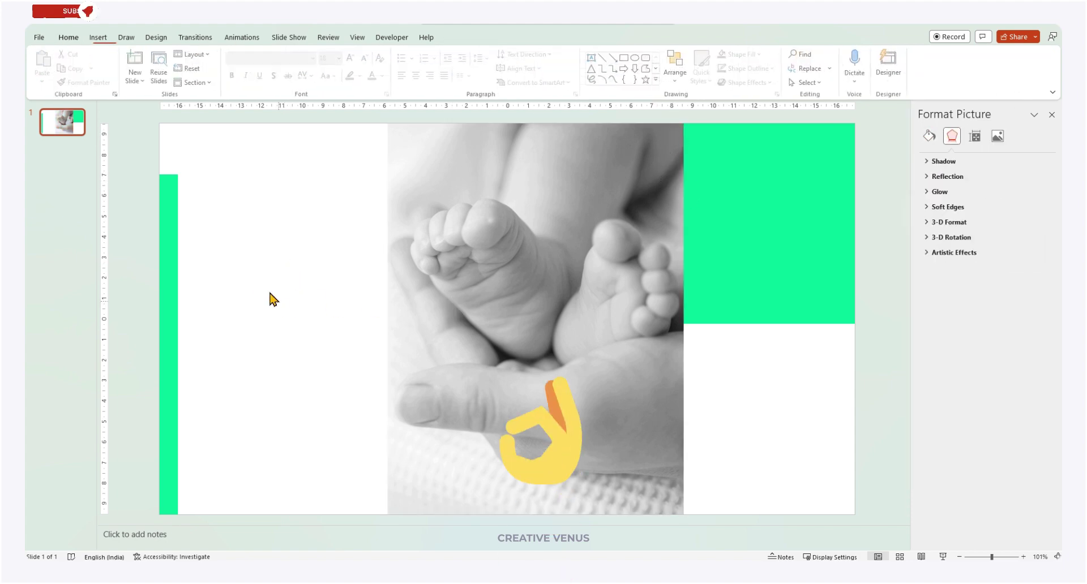
- Add a text box reading "Creative venus" in the blank area between the green bar and the picture
click(98, 37)
click(558, 65)
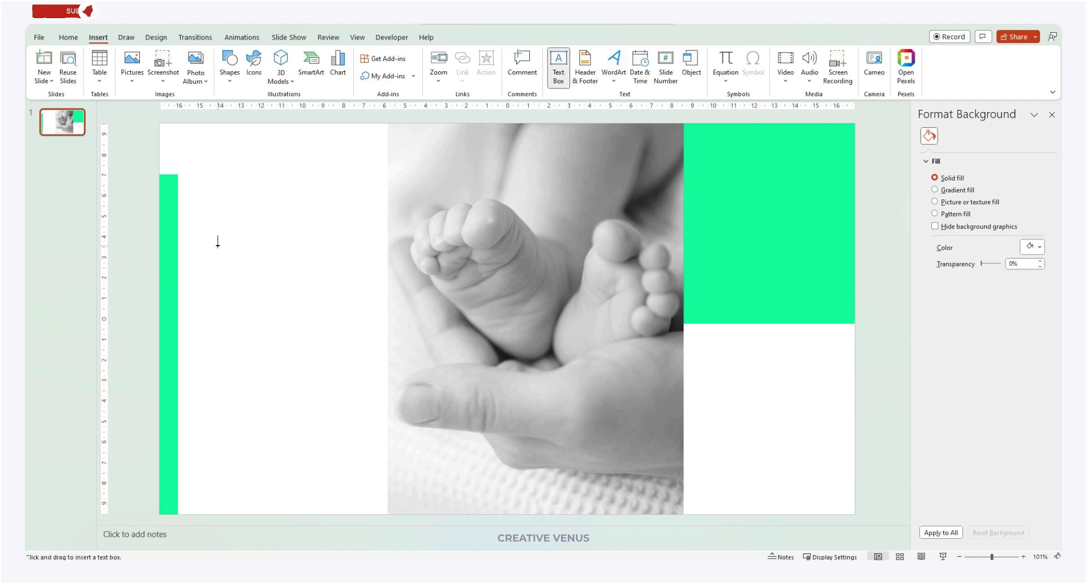
drag(191, 183, 335, 242)
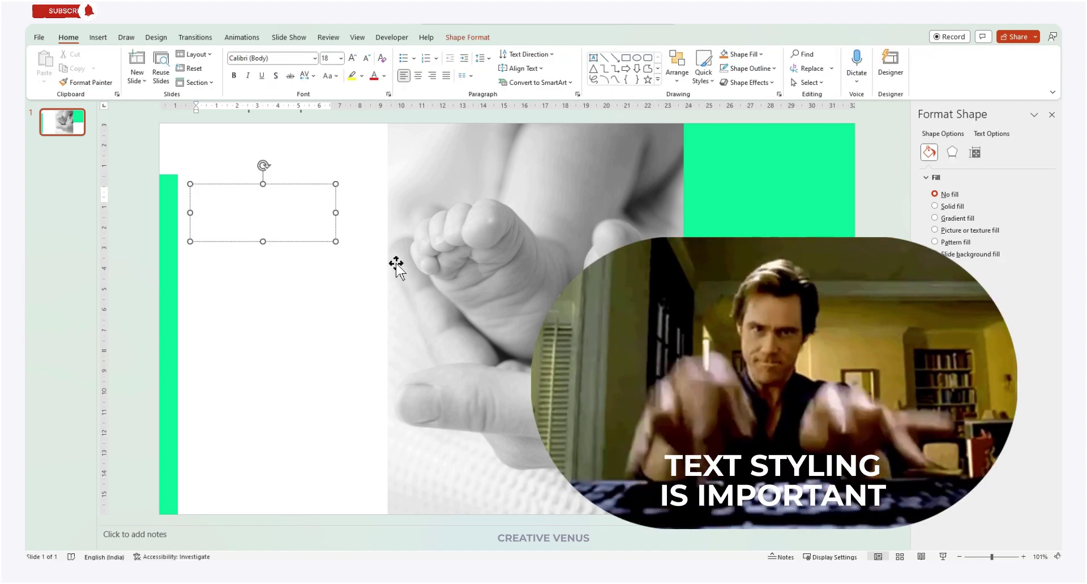
text(cre)
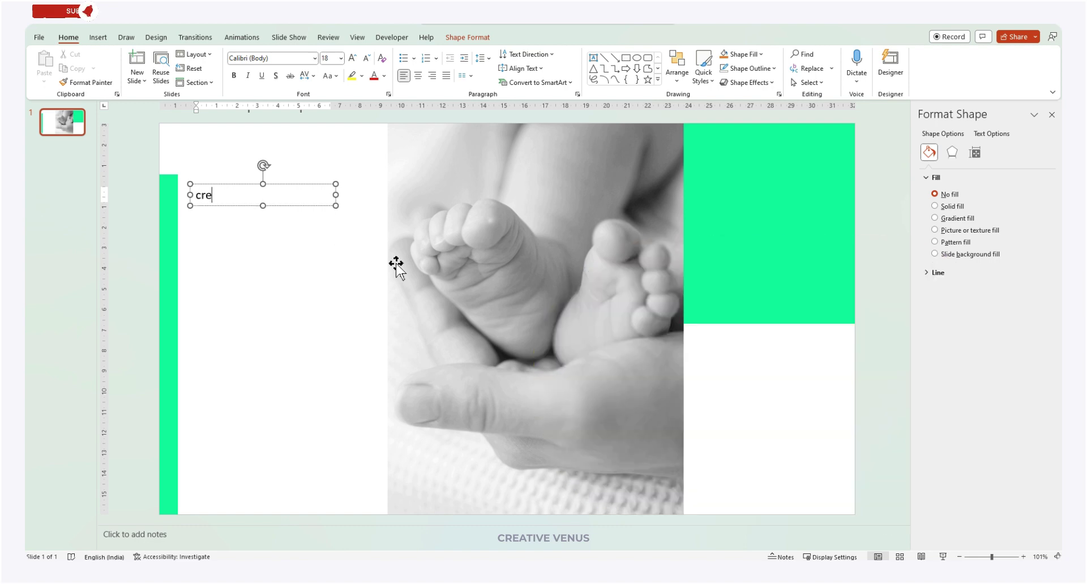
- Set the font of the "Creative venus" text to Montserrat
key(ctrl+a)
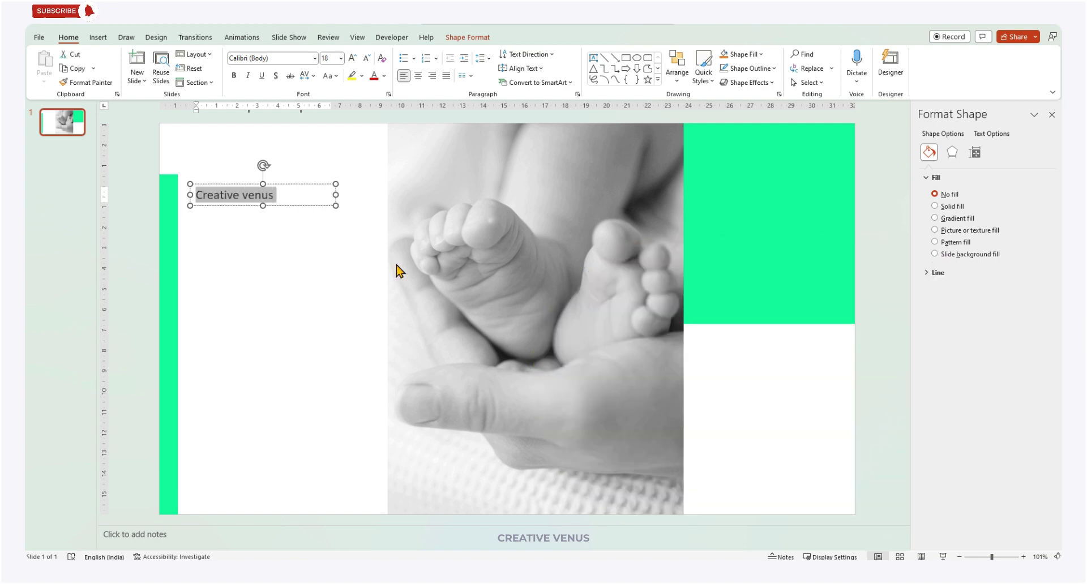
click(278, 59)
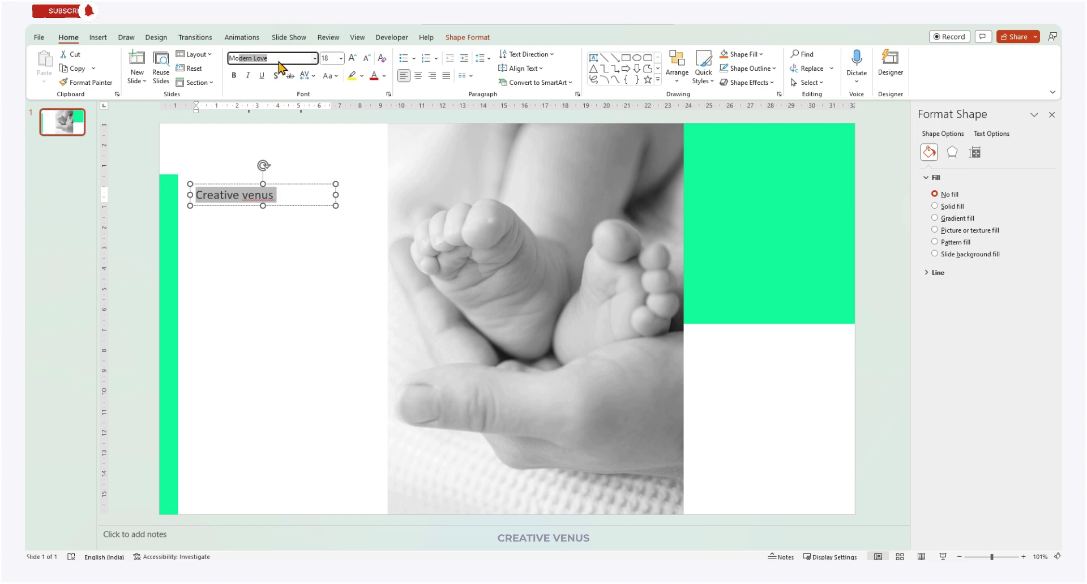
key(Return)
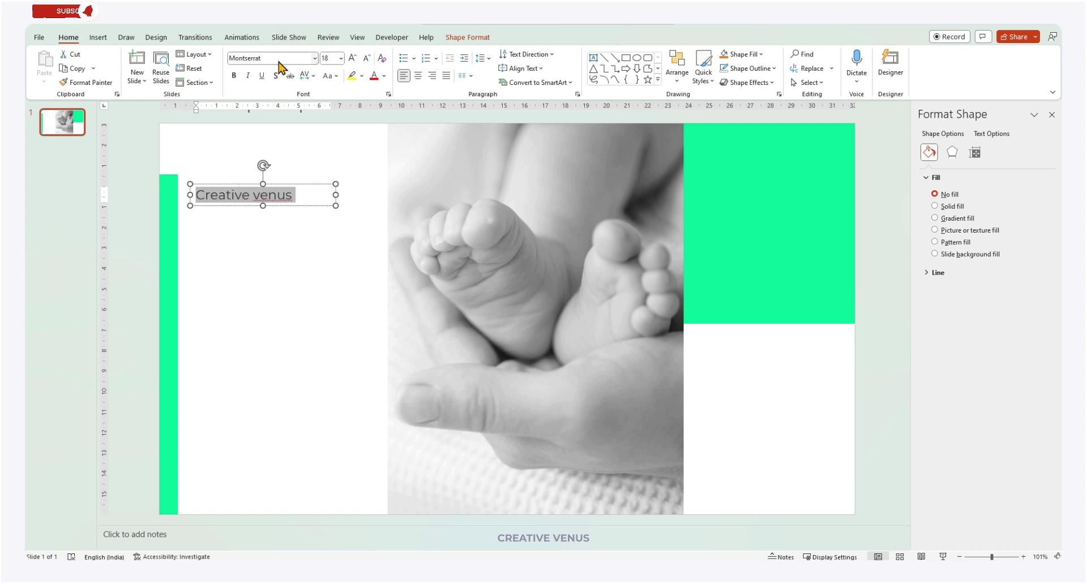
- Change the "Creative venus" text to uppercase with very loose character spacing
click(328, 76)
click(362, 121)
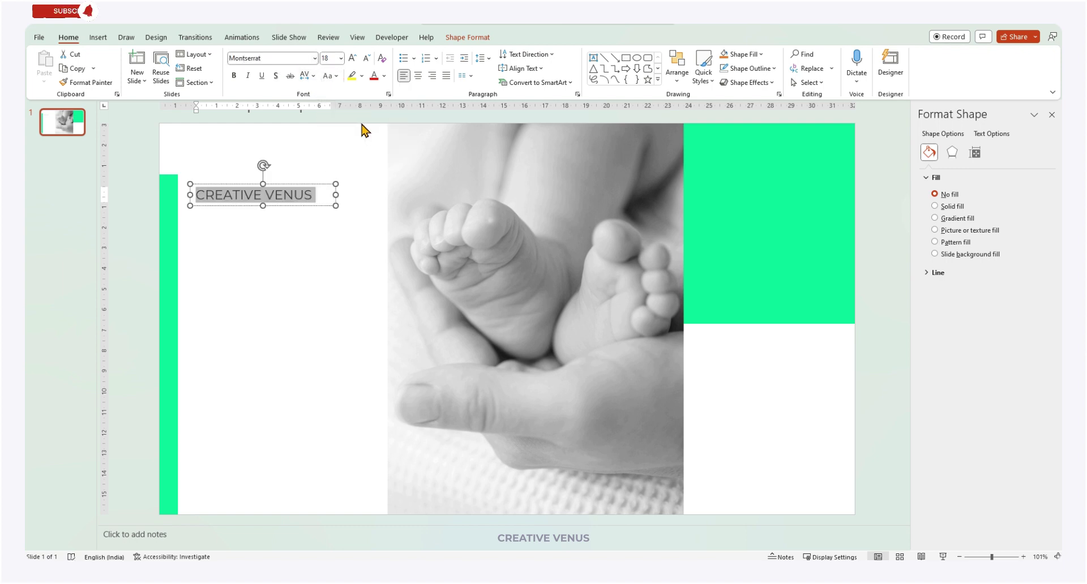
click(313, 75)
click(335, 151)
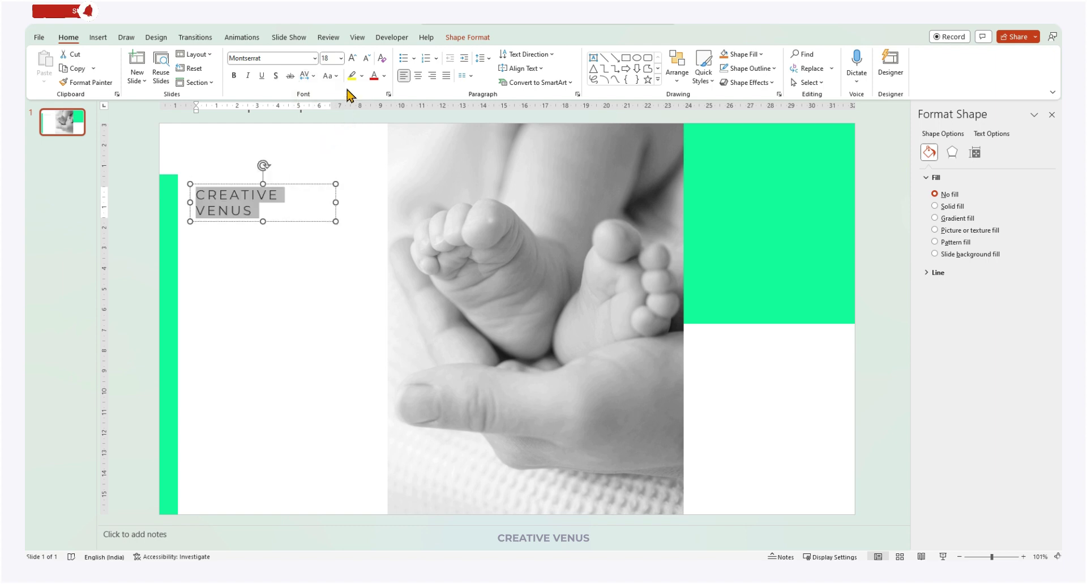
- Reduce the font size of the "CREATIVE VENUS" text to 9
click(367, 58)
click(367, 58)
click(367, 58)
click(366, 58)
click(367, 58)
click(366, 58)
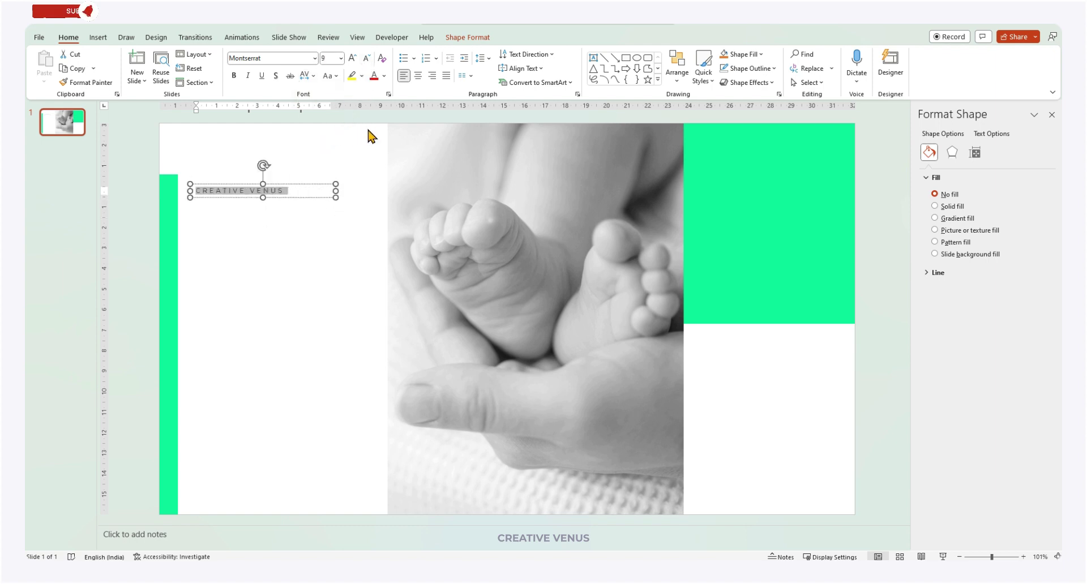
- Narrow the green bar at the slide's left edge to roughly half its width
click(176, 315)
drag(179, 343, 168, 342)
click(248, 334)
- Move the "CREATIVE VENUS" text slightly closer to the green bar and enlarge its font by one size step
drag(226, 197, 218, 197)
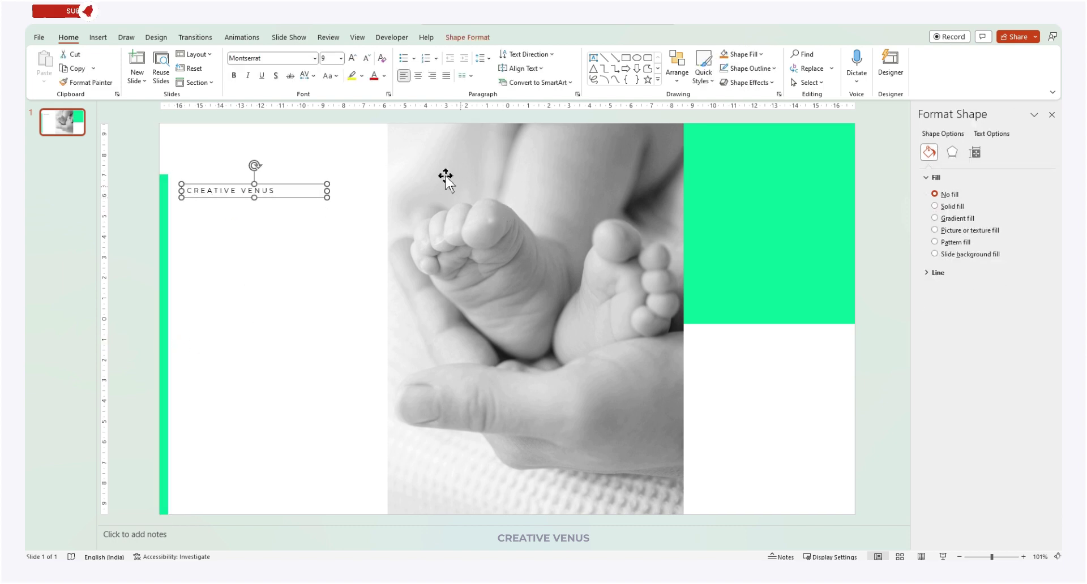
click(352, 58)
click(291, 219)
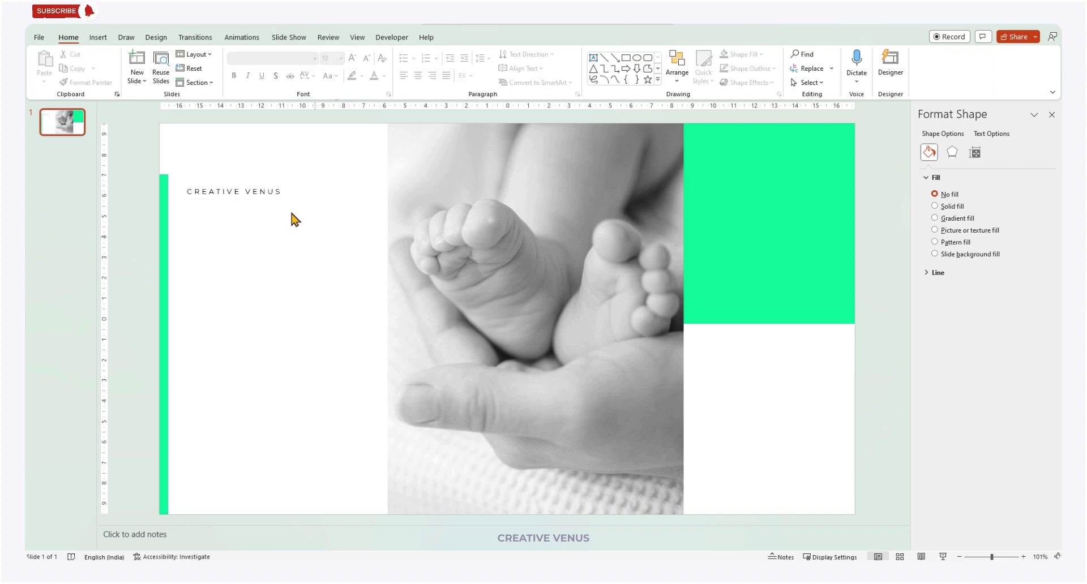
- Duplicate the "CREATIVE VENUS" text directly below itself and replace the copy's wording with "BUSINESS"
click(274, 198)
drag(274, 201, 255, 230)
triple_click(252, 229)
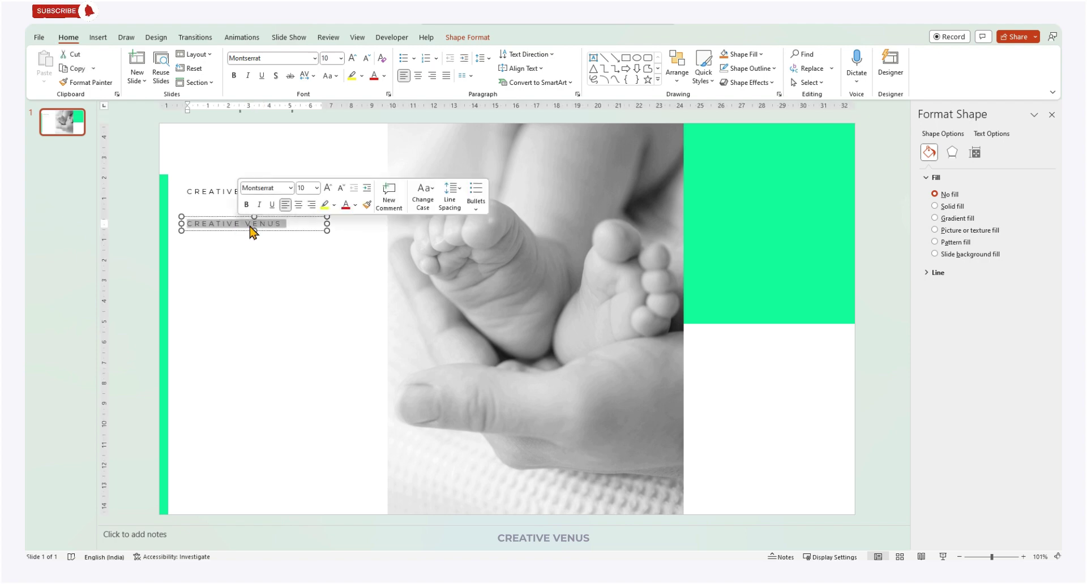
text(Buys)
key(BackSpace)
key(BackSpace)
key(BackSpace)
text(USINESS)
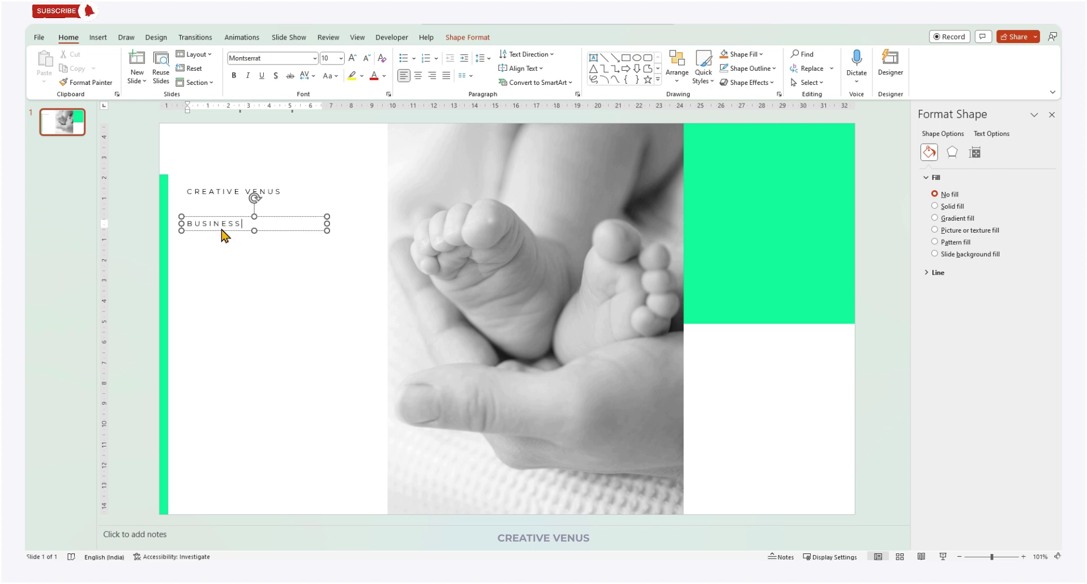
- Enlarge the "BUSINESS" text to font size 24
key(ctrl+a)
click(353, 58)
click(353, 58)
click(353, 58)
click(353, 58)
click(352, 58)
click(120, 245)
- Duplicate the "BUSINESS" text below, change the copy to "CONSULTING", widen its text box and enlarge it to font size 28
click(216, 236)
drag(212, 244, 210, 264)
click(213, 250)
double_click(213, 250)
text(CONSULTING)
drag(327, 259, 357, 259)
click(355, 60)
- Colour both the "BUSINESS" and "CONSULTING" text grey
shift+click(232, 228)
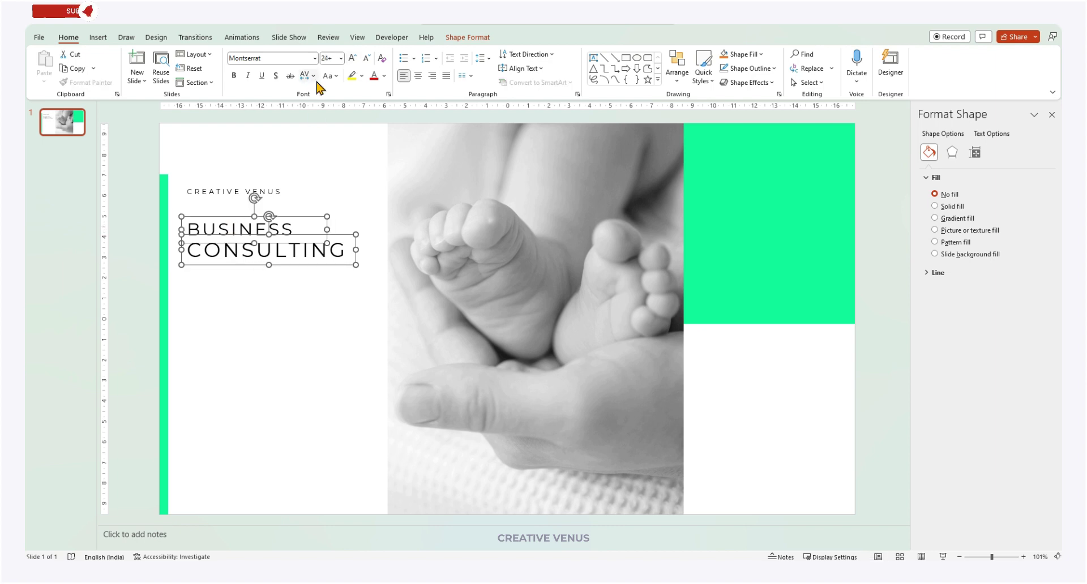
click(386, 77)
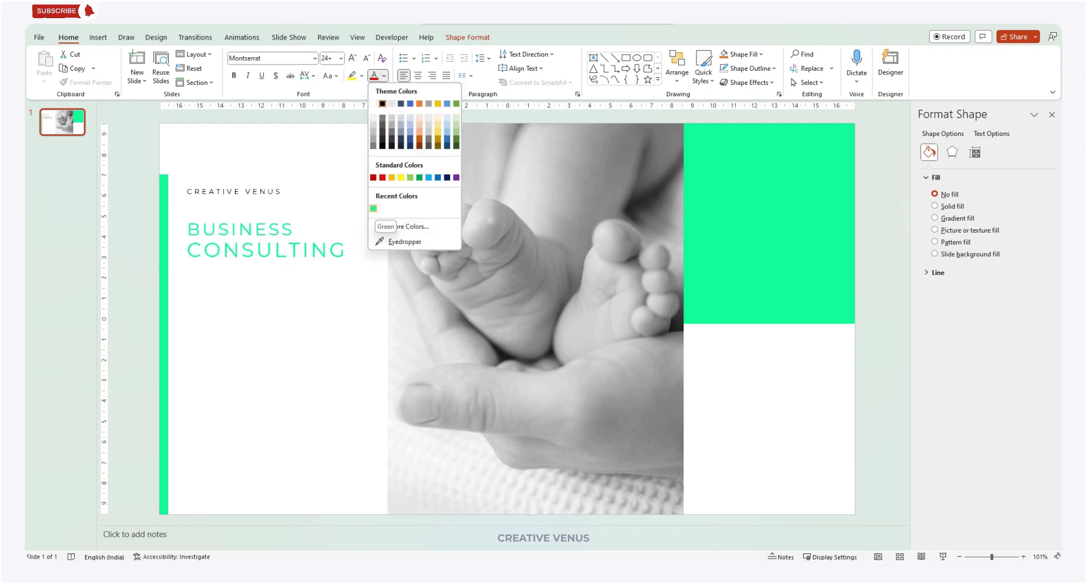
click(373, 146)
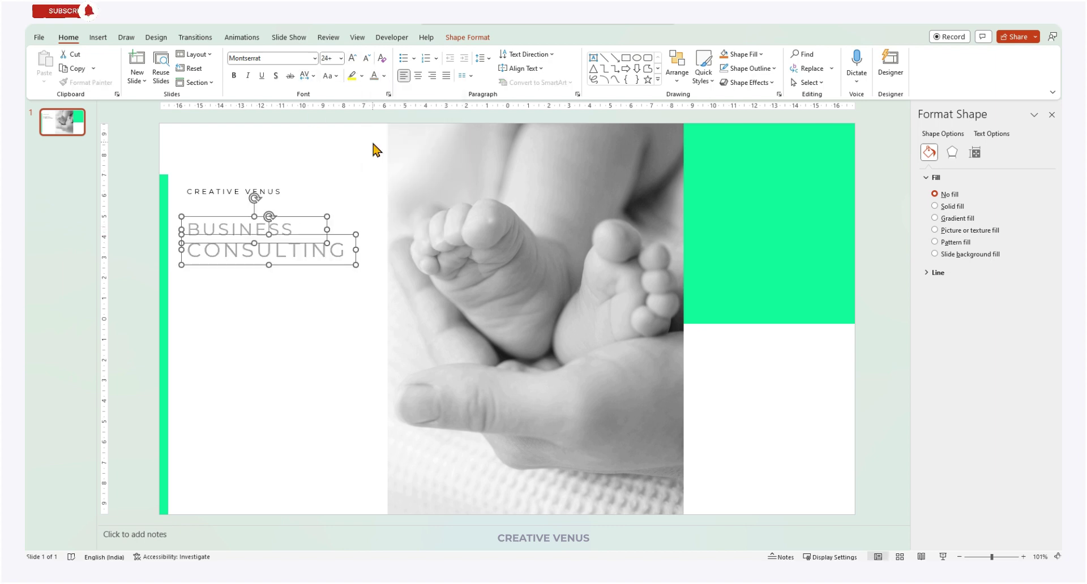
click(268, 340)
- Shorten the green bar at the slide's edge from its lower end and make it slightly narrower
click(165, 471)
drag(165, 514, 165, 450)
click(292, 350)
- Duplicate the "CONSULTING" text below the heading and replace the copy's wording with "596"
click(269, 267)
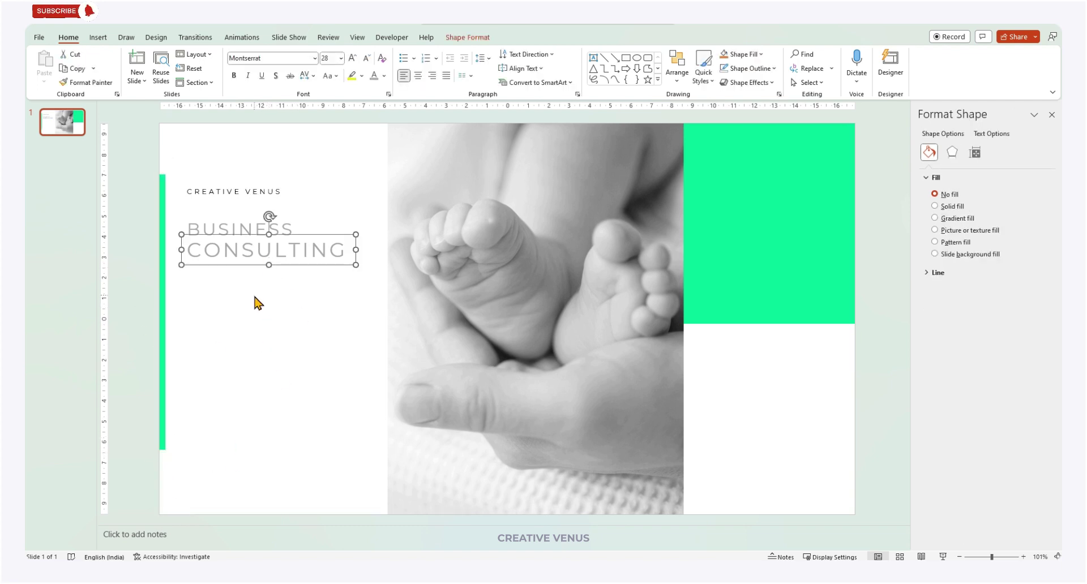
key(ctrl+d)
drag(230, 261, 202, 330)
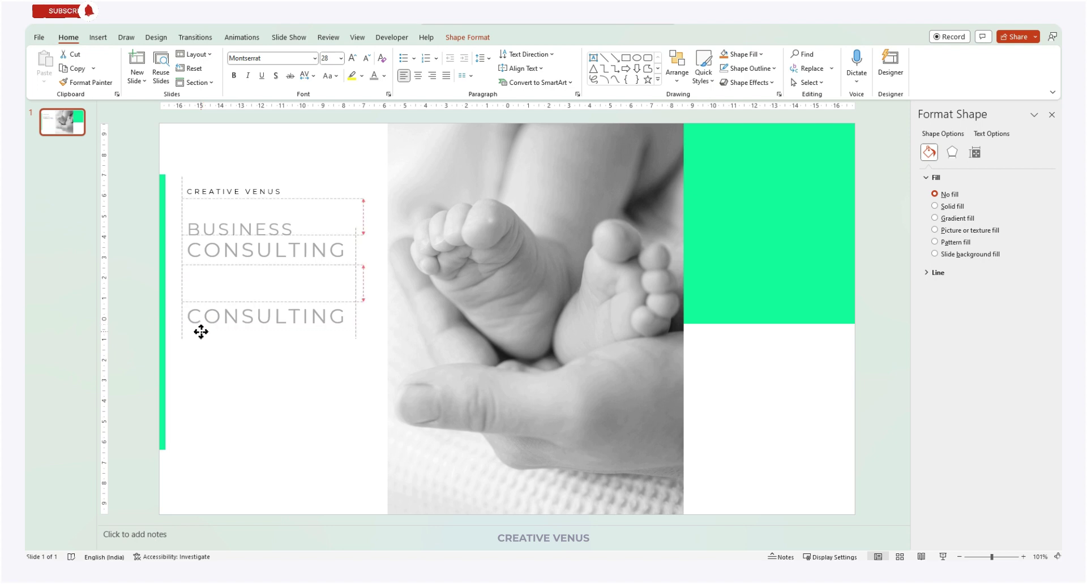
key(Return)
text(59)
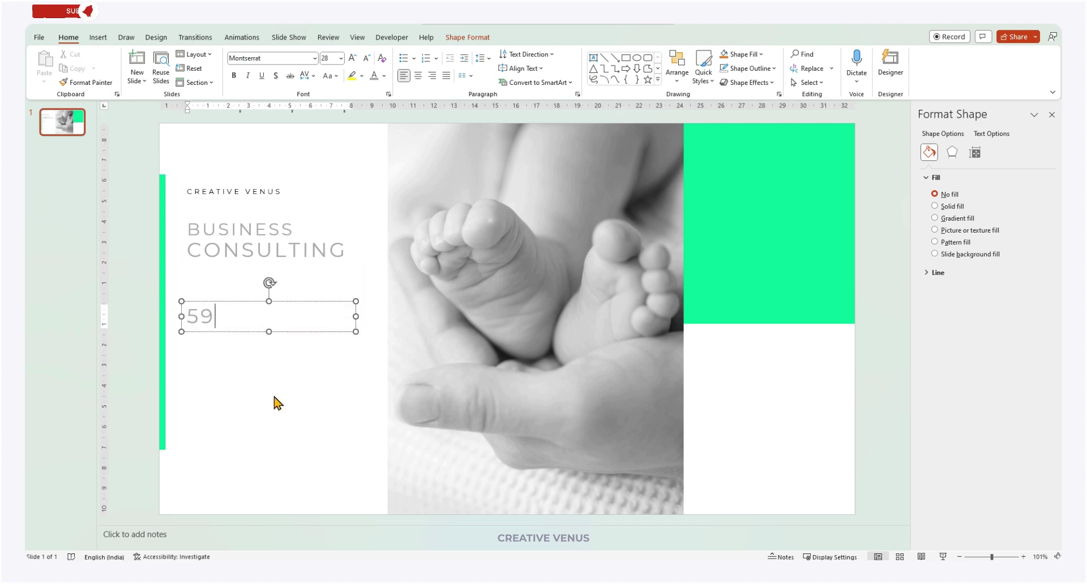
- Set the "596" text to Montserrat Light at font size 66
key(ctrl+a)
click(351, 59)
click(352, 58)
click(352, 58)
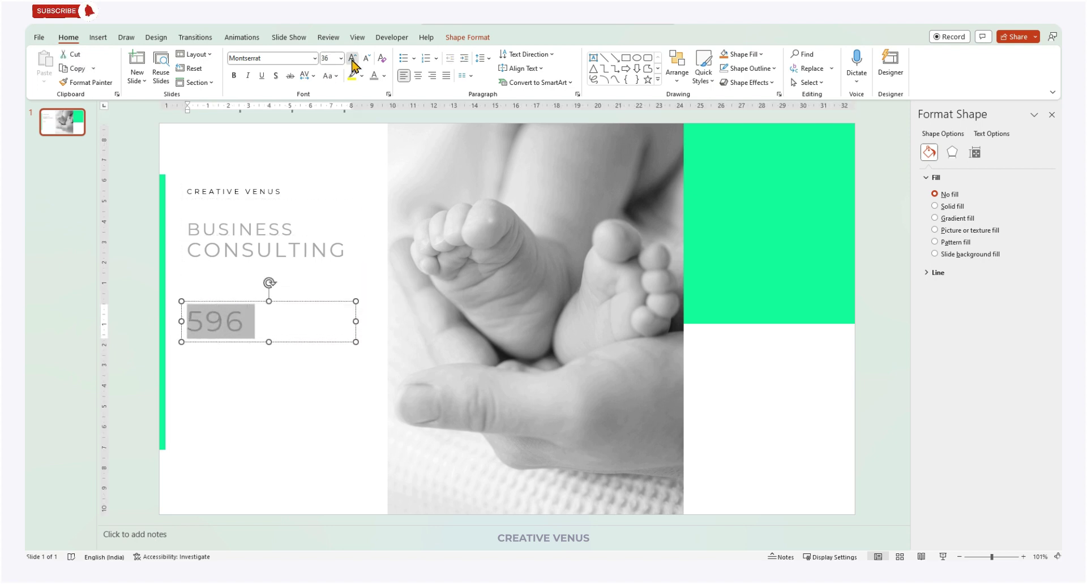
click(352, 59)
click(351, 58)
click(351, 58)
click(288, 58)
key(Return)
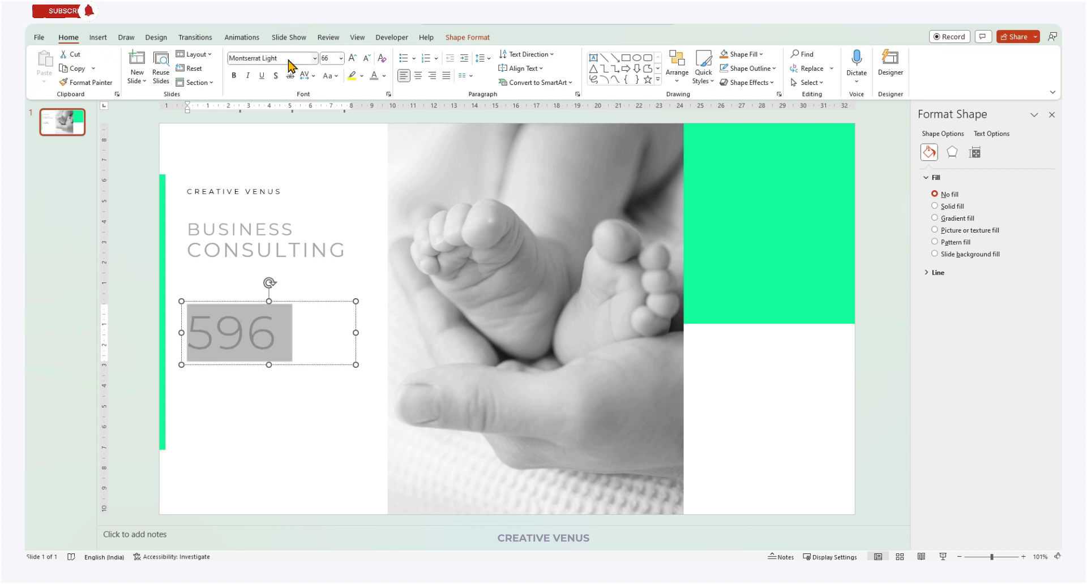
- Move the "596" text up closer to the heading and recolour the "CREATIVE VENUS" text grey
click(277, 409)
drag(262, 369, 260, 334)
click(227, 193)
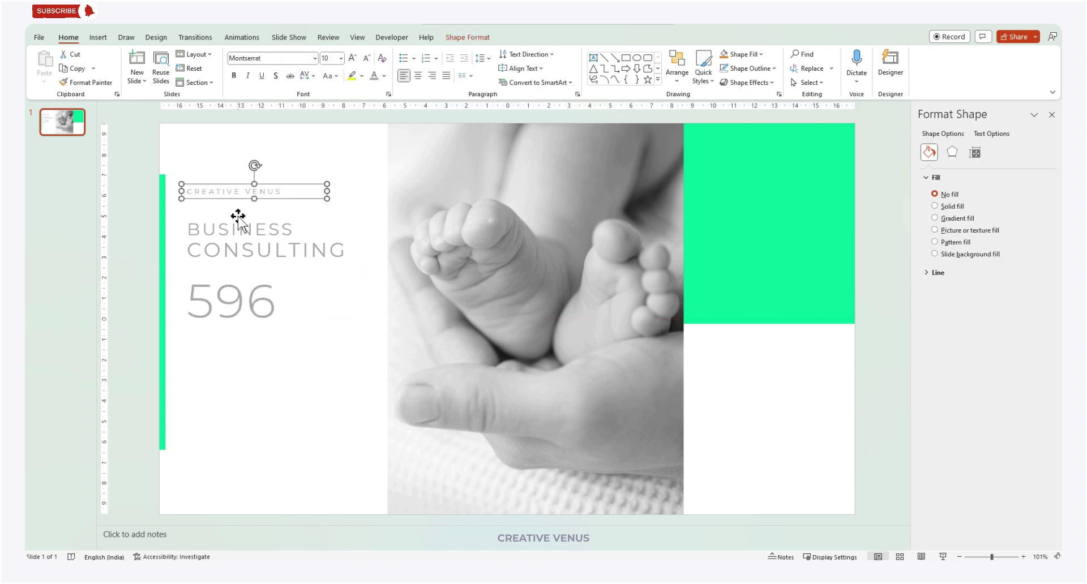
- Duplicate the "CREATIVE VENUS" text beneath "596" and change the copy to "CLIENTS"
drag(233, 211, 225, 328)
triple_click(226, 330)
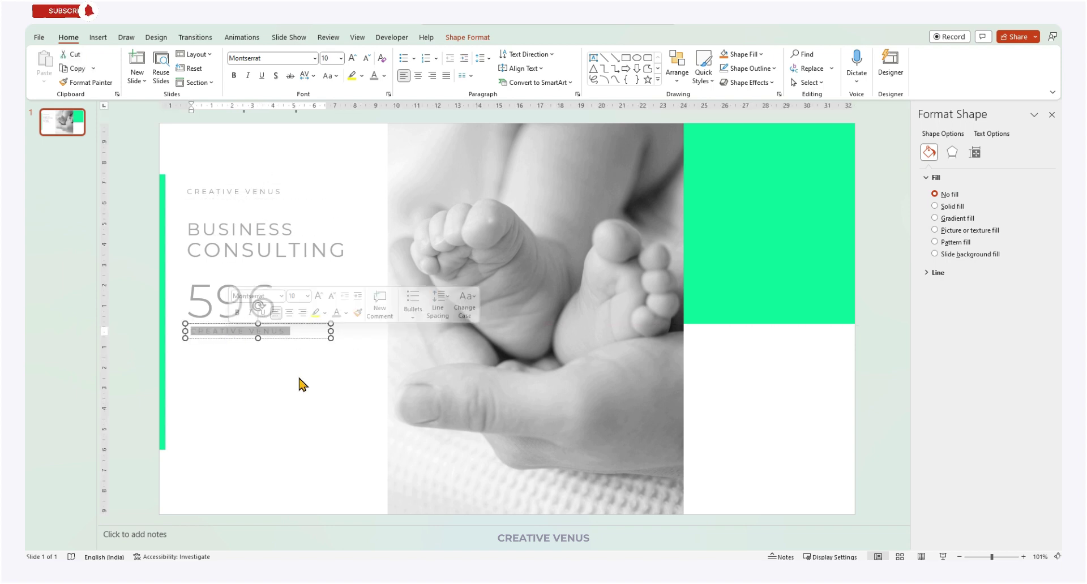
text(CLI)
- Enlarge the "CLIENTS" label and the "BUSINESS CONSULTING" heading text
key(ctrl+a)
click(352, 58)
click(352, 57)
click(353, 57)
click(352, 58)
click(244, 121)
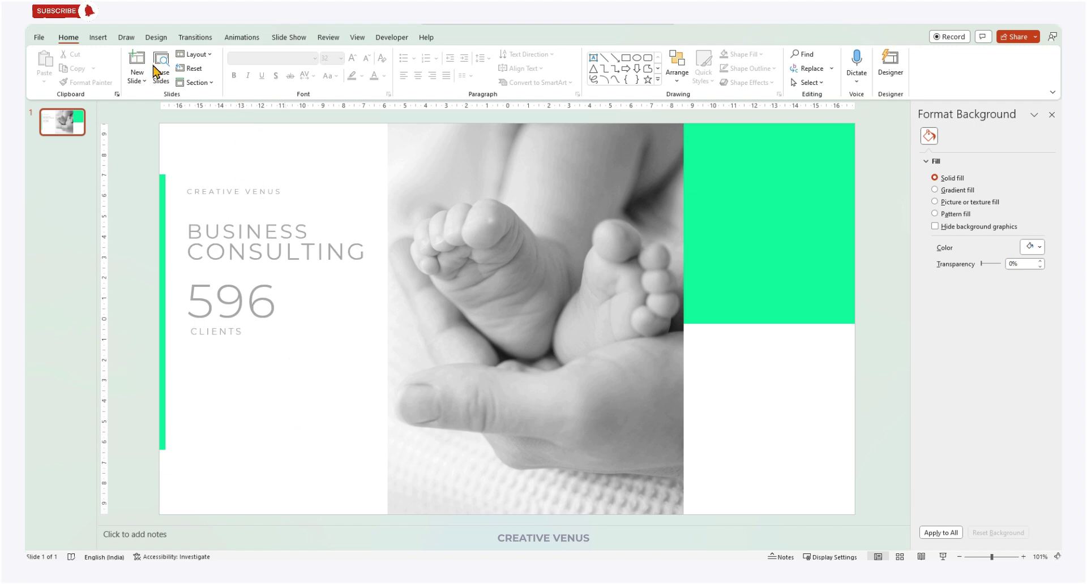
- Draw a fully rounded rectangle about 7.06 cm wide and 1.43 cm high below the "CLIENTS" label
click(98, 36)
click(230, 65)
click(248, 363)
drag(191, 398, 337, 427)
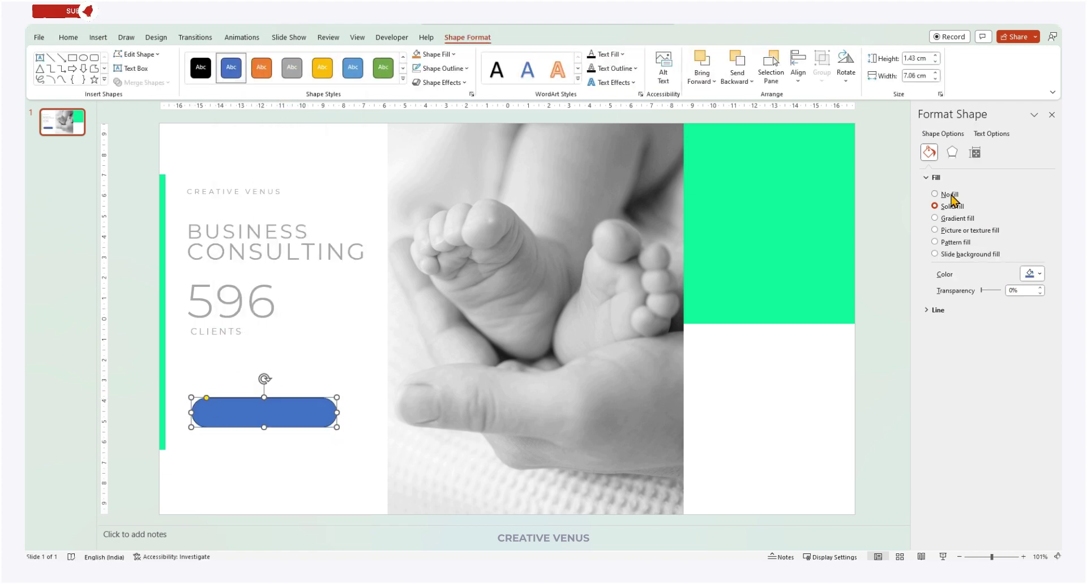
- Give the rounded rectangle a light grey fill without an outline and move it into line with the text above
click(1039, 275)
click(974, 316)
click(962, 311)
click(949, 328)
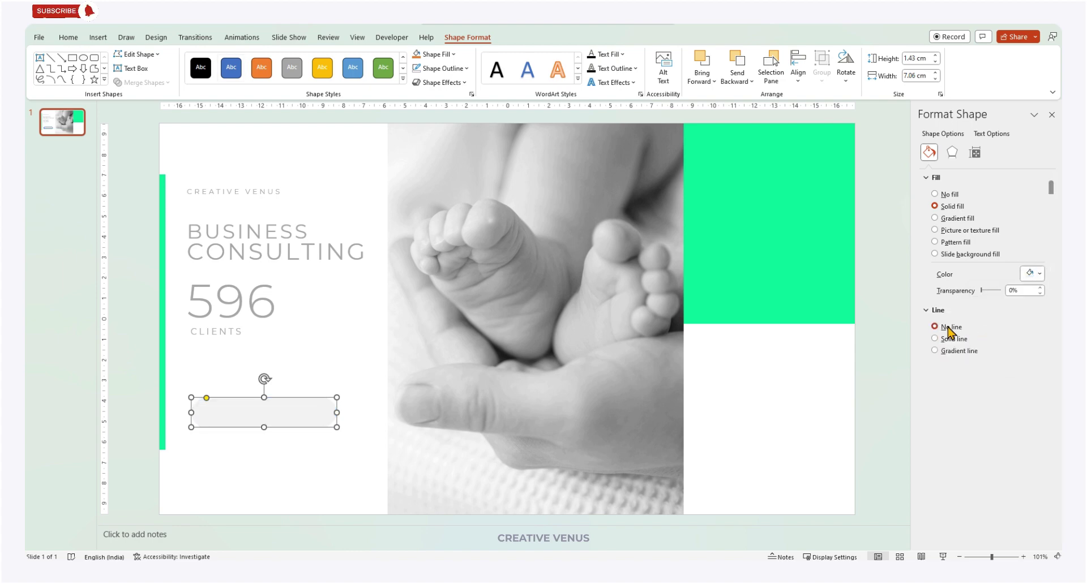
drag(535, 419, 531, 419)
click(307, 466)
drag(283, 422, 271, 417)
- Add the text "GET IN TOUCH" to the rounded rectangle in grey Montserrat Light
right_click(271, 416)
click(300, 167)
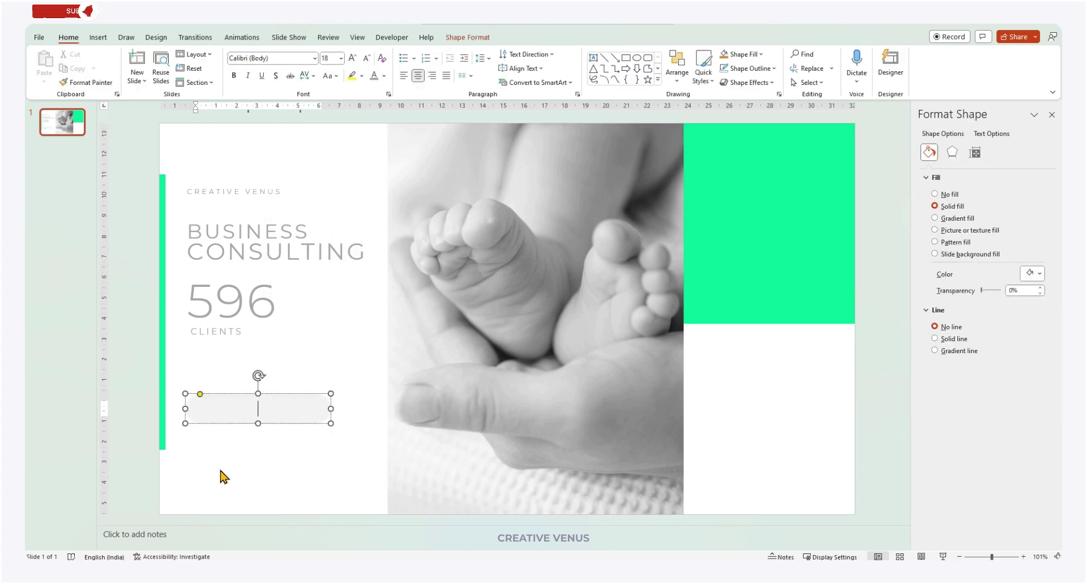
key(ctrl+a)
click(374, 77)
click(290, 58)
text(Mon)
key(Return)
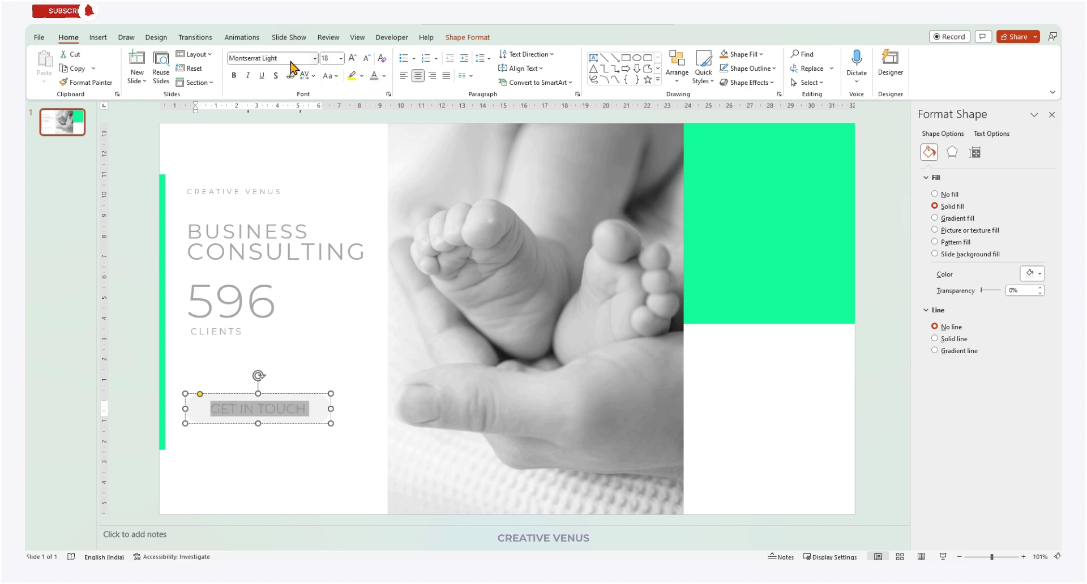
- Reduce the "GET IN TOUCH" font size, apply very loose character spacing and move the button up closer to "CLIENTS"
click(366, 60)
click(366, 60)
click(366, 59)
click(305, 77)
click(328, 152)
- Draw a circle of about 1.27 cm diameter just below the green rectangle
click(251, 58)
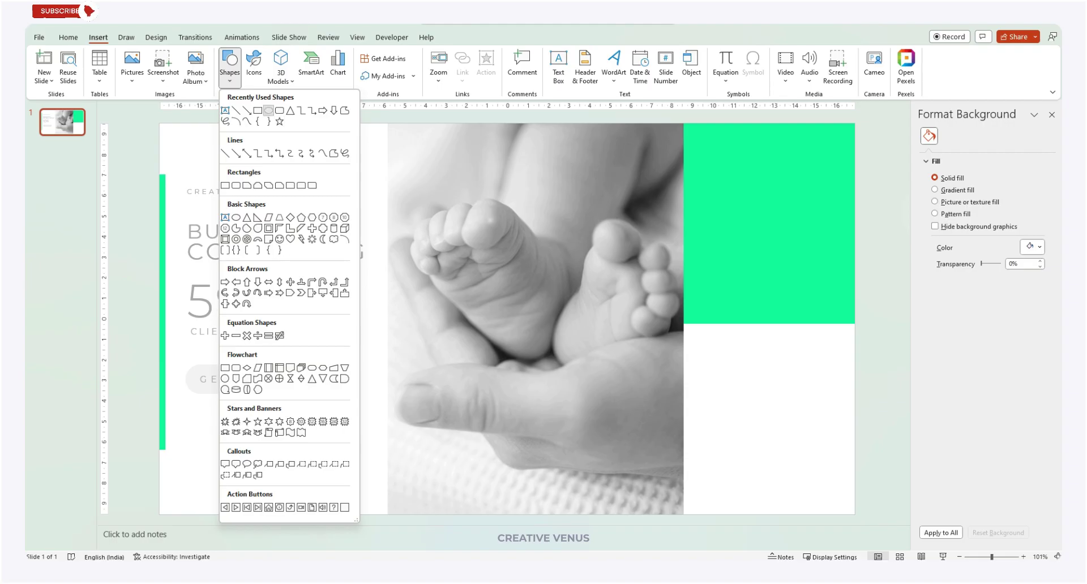
click(230, 188)
drag(692, 358, 723, 381)
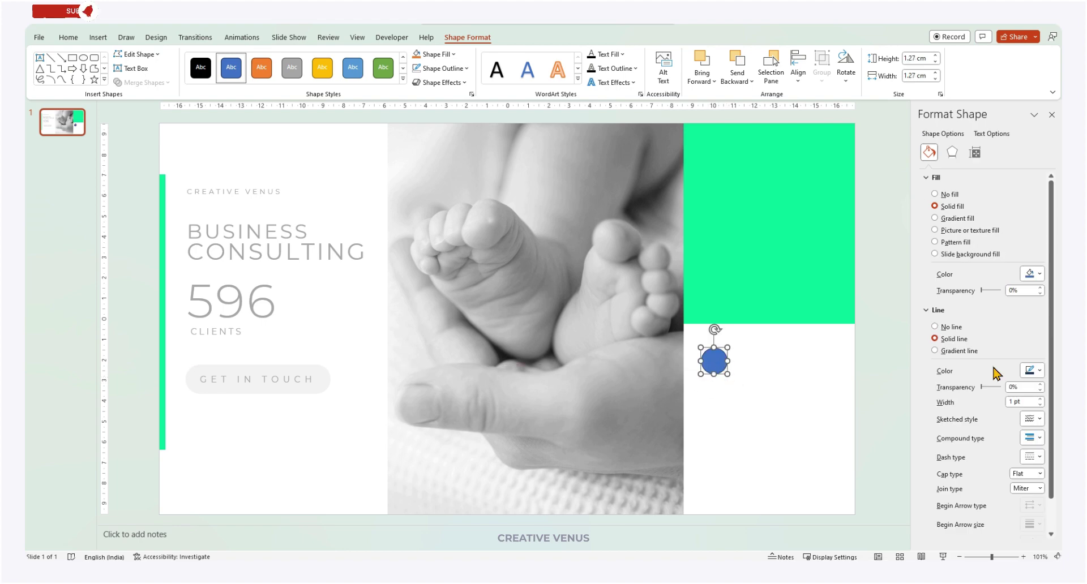
- Remove the circle's outline and fill it with the recently used bright green
click(934, 327)
click(1032, 274)
click(973, 409)
click(648, 445)
click(339, 195)
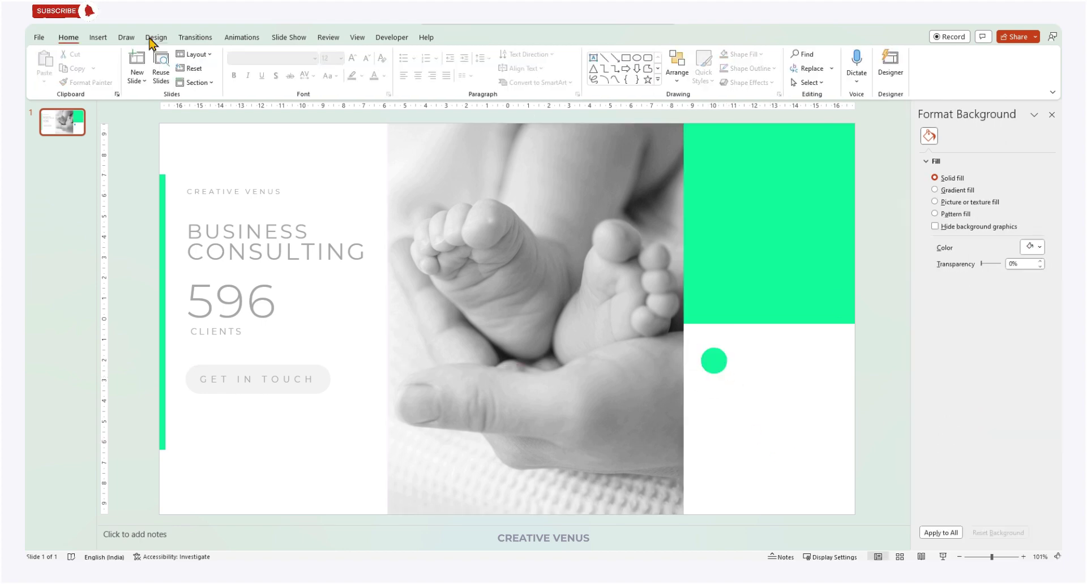
- Draw a horizontal arrow line about 0.74 cm long below the green circle and set its line width to 3.5 pt
click(98, 38)
click(229, 66)
click(236, 154)
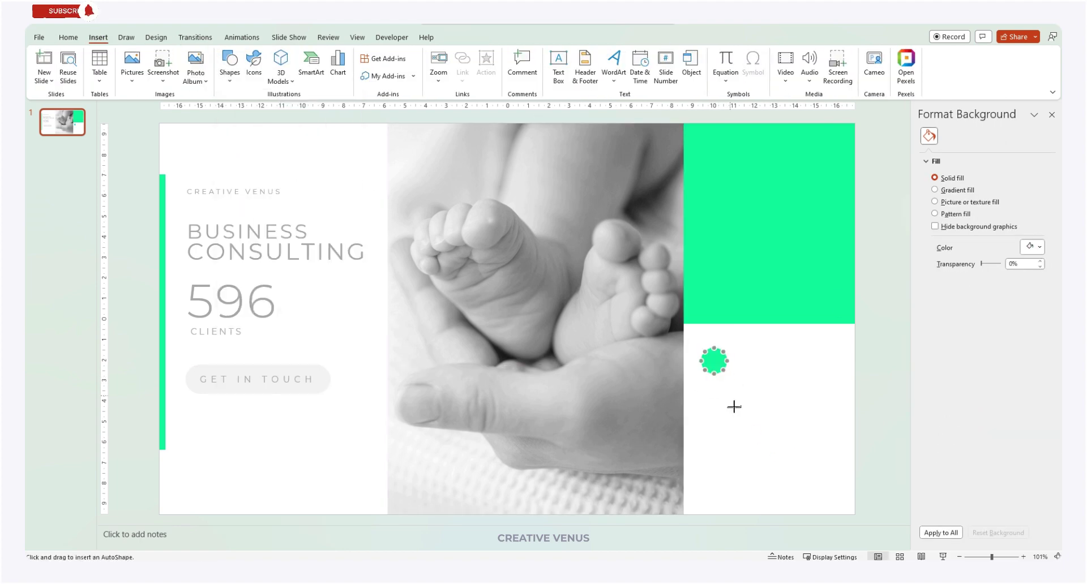
drag(756, 421, 732, 421)
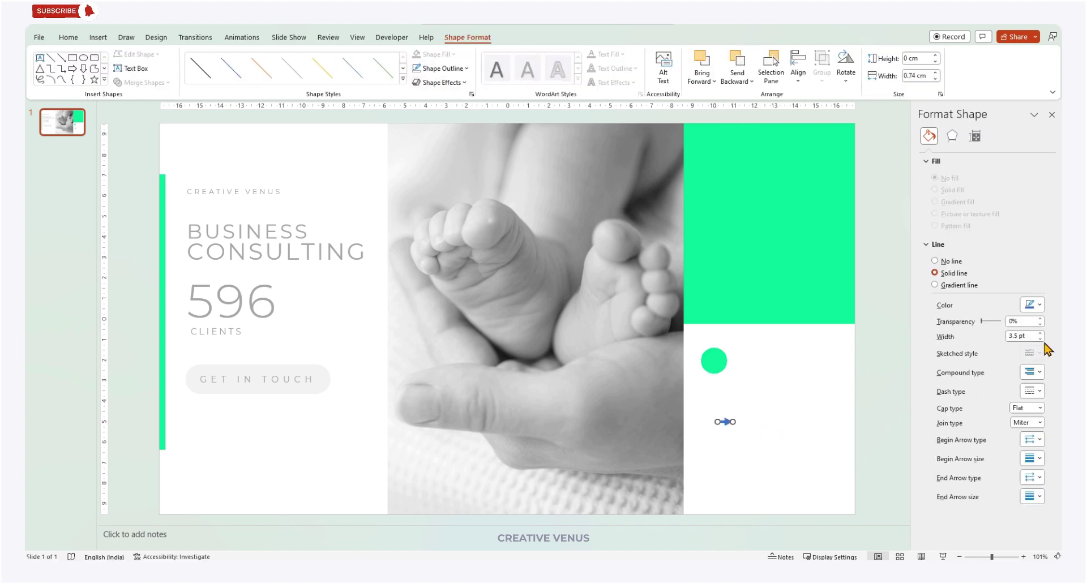
- Colour the arrow white and move it onto the green circle
click(1033, 305)
click(726, 437)
drag(725, 422, 715, 362)
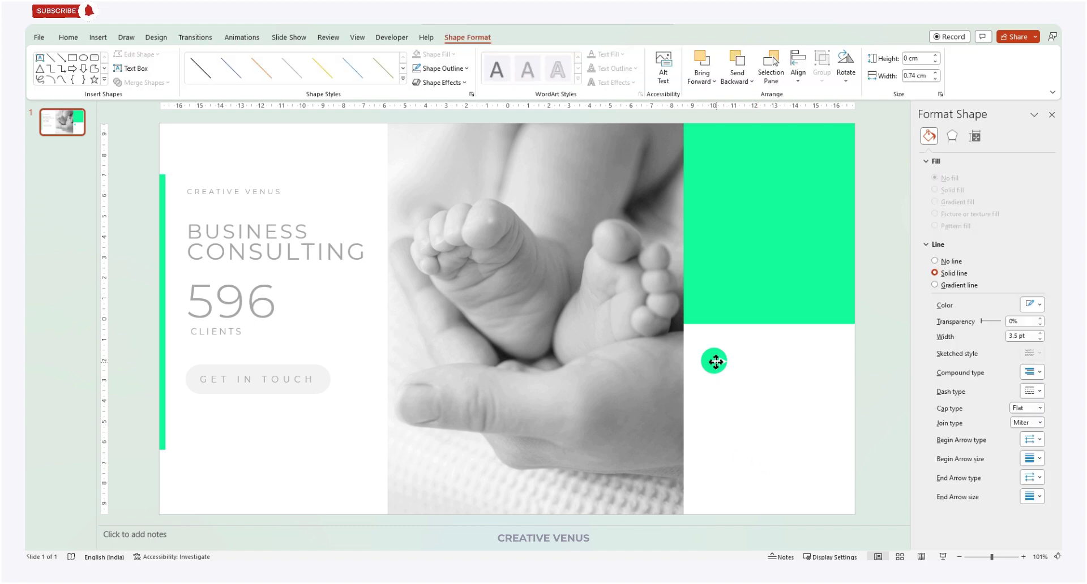
click(727, 411)
click(714, 362)
click(1039, 273)
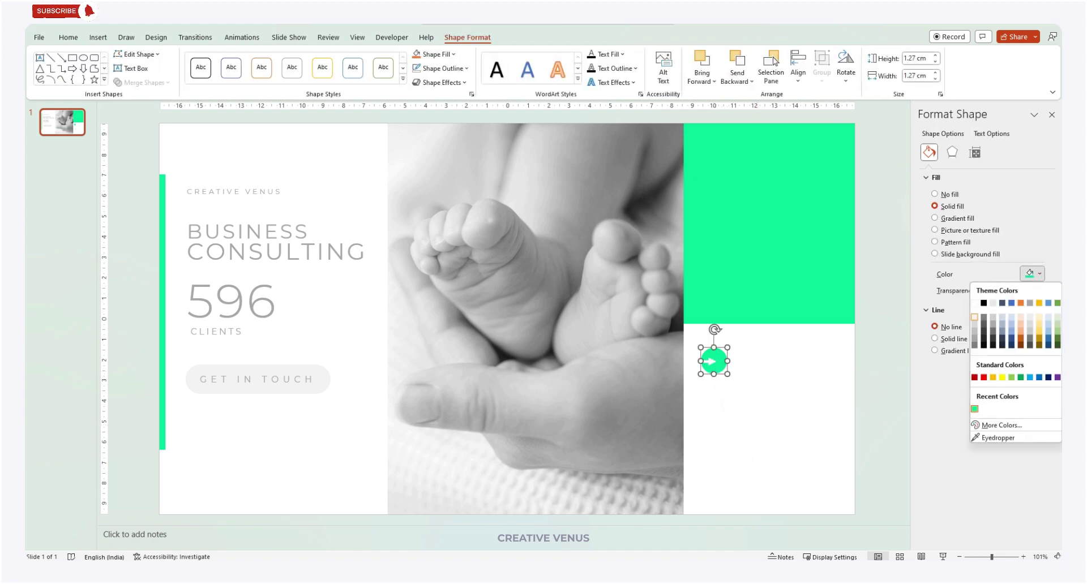
click(714, 417)
click(713, 417)
- Try changing the line colour of the arrow on the green circle to black
click(709, 361)
click(1031, 304)
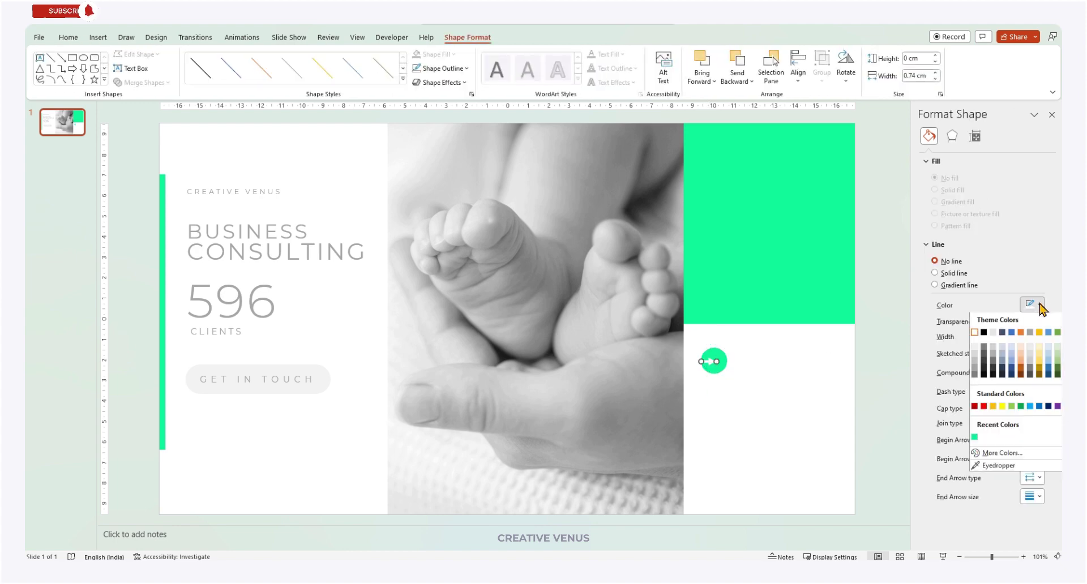
click(770, 457)
click(735, 447)
drag(771, 406, 691, 332)
click(739, 417)
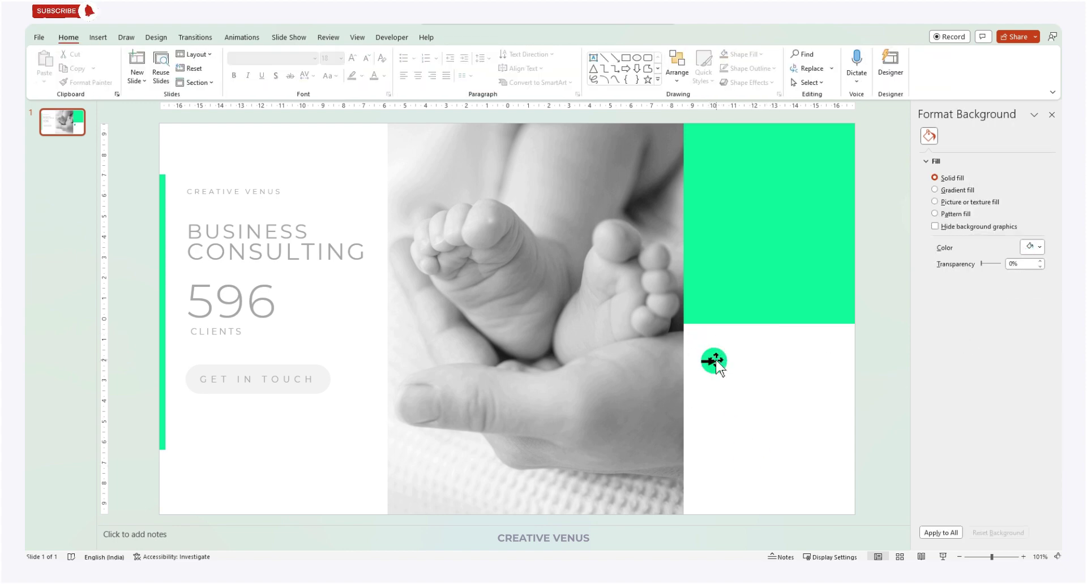
- Set the line colour of the arrow on the green circle to white
click(716, 361)
click(1039, 305)
click(974, 333)
click(747, 431)
click(715, 365)
click(740, 397)
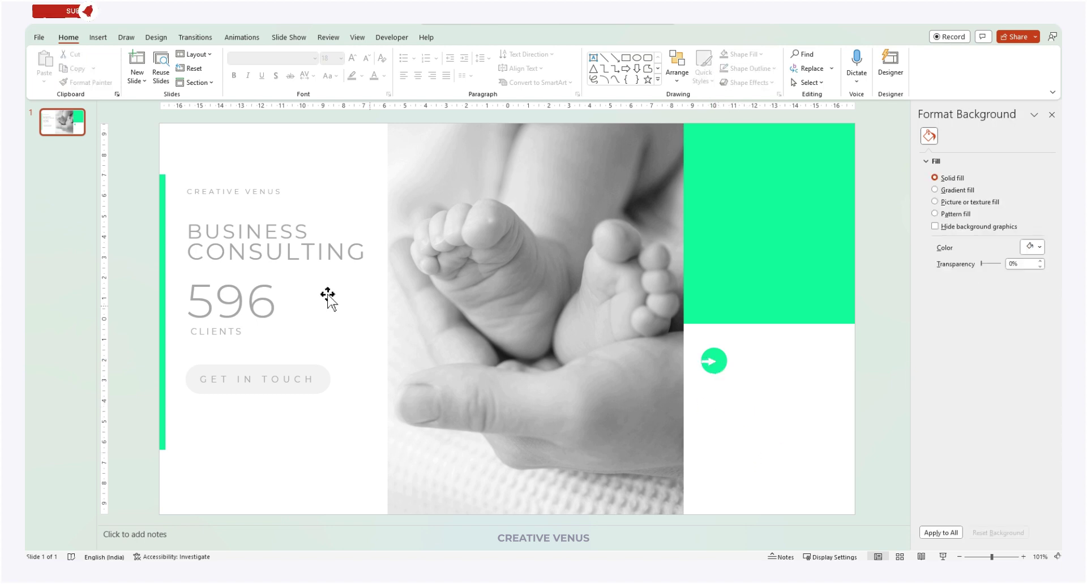
- Duplicate the "CREATIVE VENUS" text below the green circle and change the copy to "FASTER PROCESSING"
drag(224, 199, 728, 396)
click(728, 396)
key(ctrl+a)
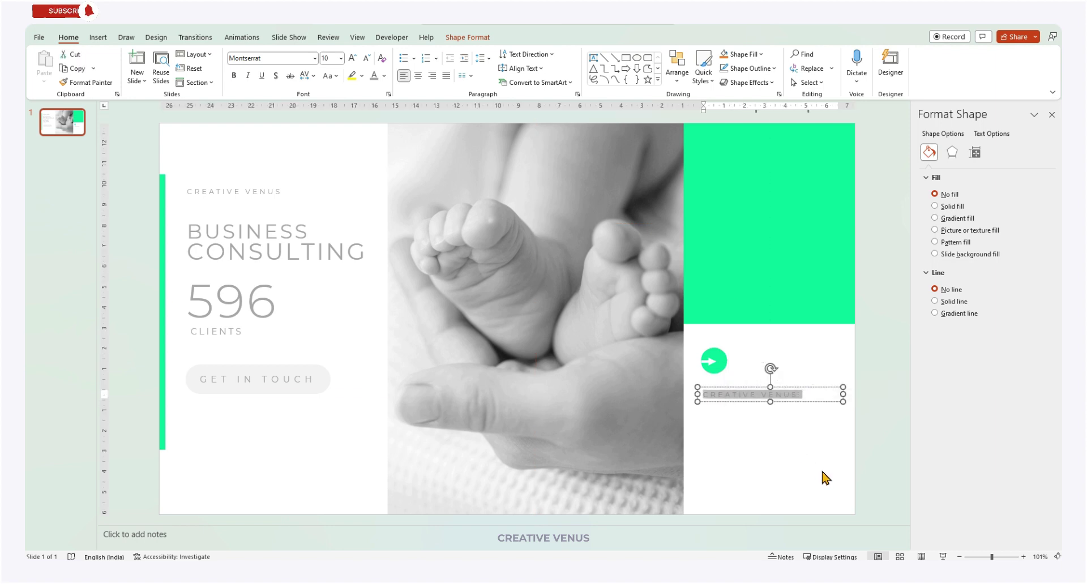
text(FASTER PR)
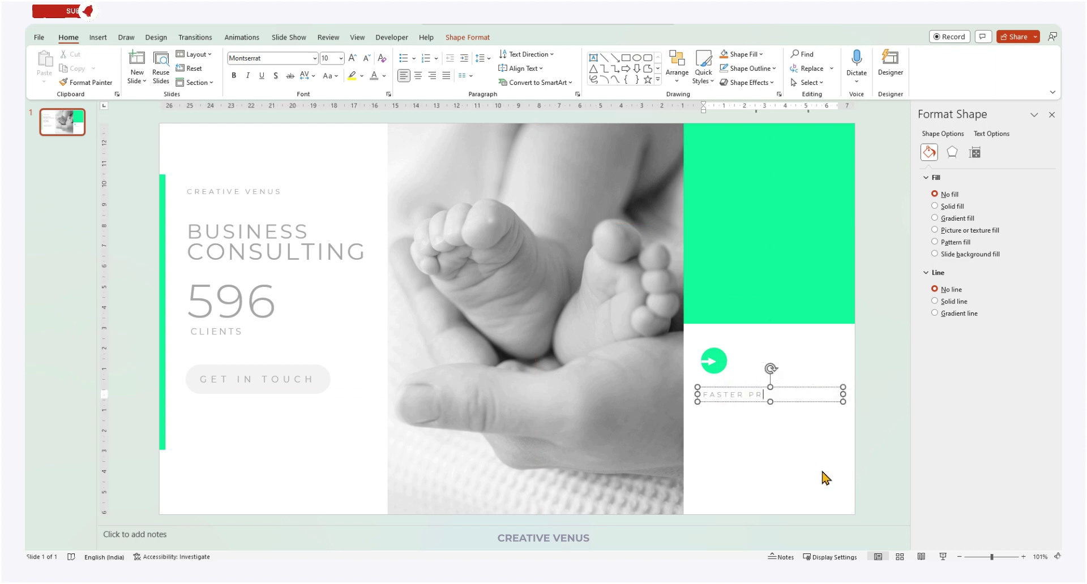
click(789, 419)
- Duplicate the "FASTER PROCESSING" text below itself and replace the copy's wording with "20X"
click(766, 396)
drag(766, 395, 729, 427)
key(F2)
text(20)
- Enlarge the "20X" text to font size 28 and adjust its position beneath "FASTER PROCESSING"
triple_click(355, 59)
double_click(355, 59)
double_click(355, 59)
double_click(355, 59)
click(875, 445)
click(734, 429)
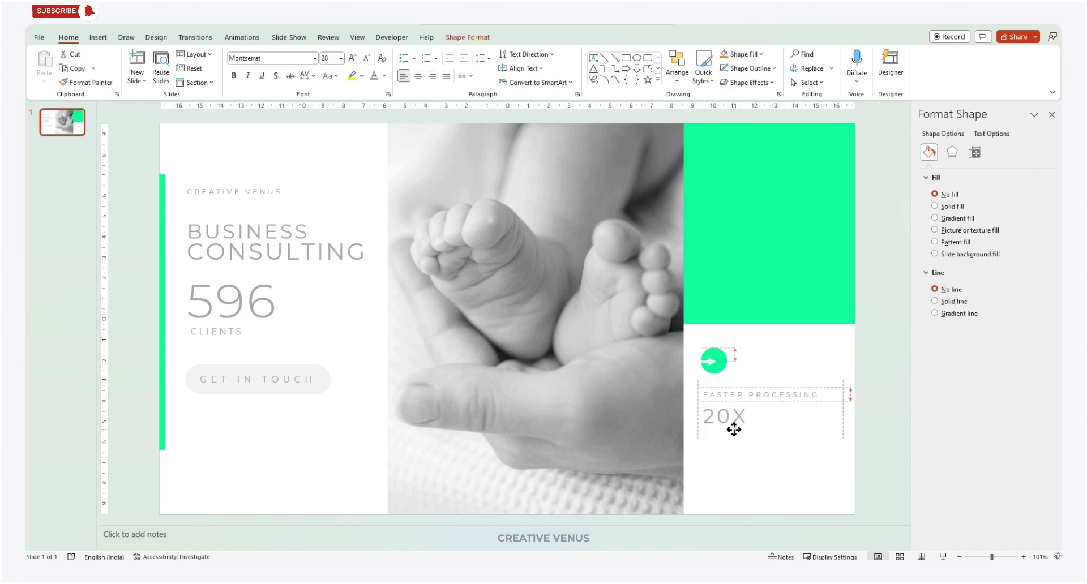